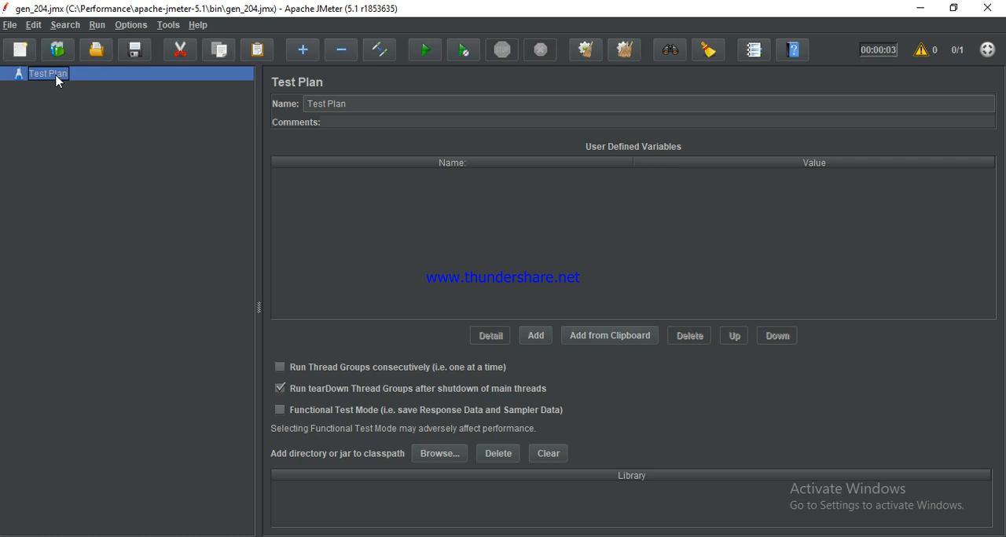
# Step: Add a Thread Group to the Test Plan
pyautogui.rightClick(57, 77)
pyautogui.moveTo(78, 81)
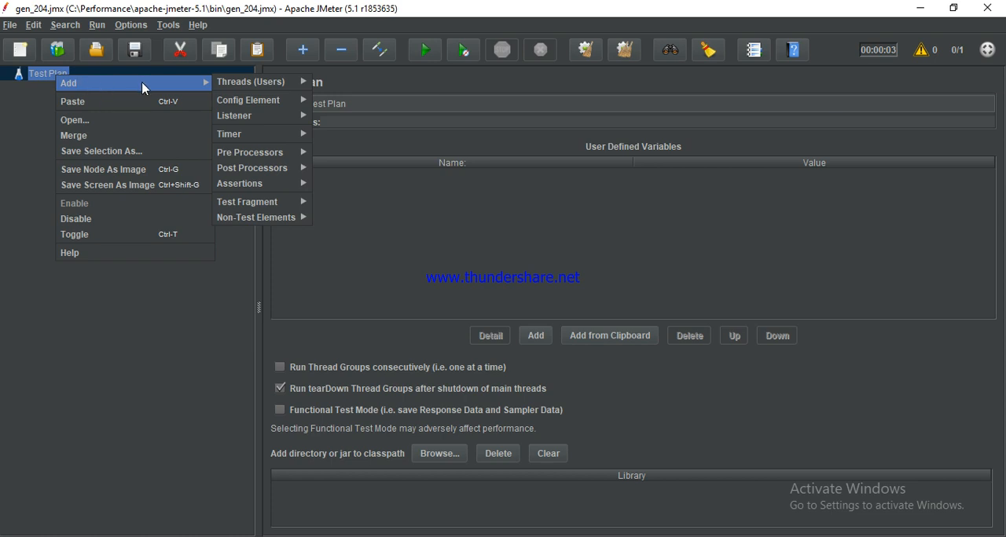
pyautogui.moveTo(238, 86)
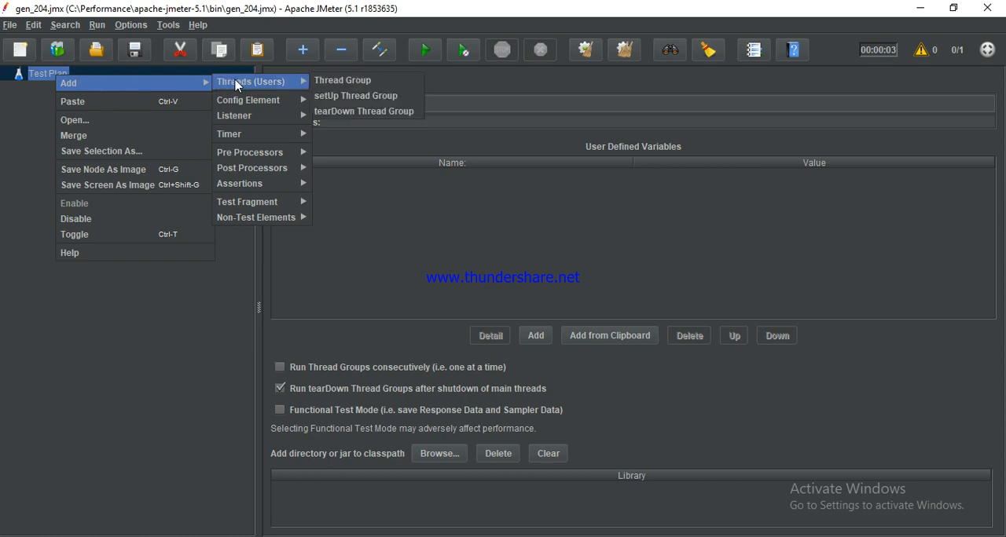
pyautogui.click(351, 82)
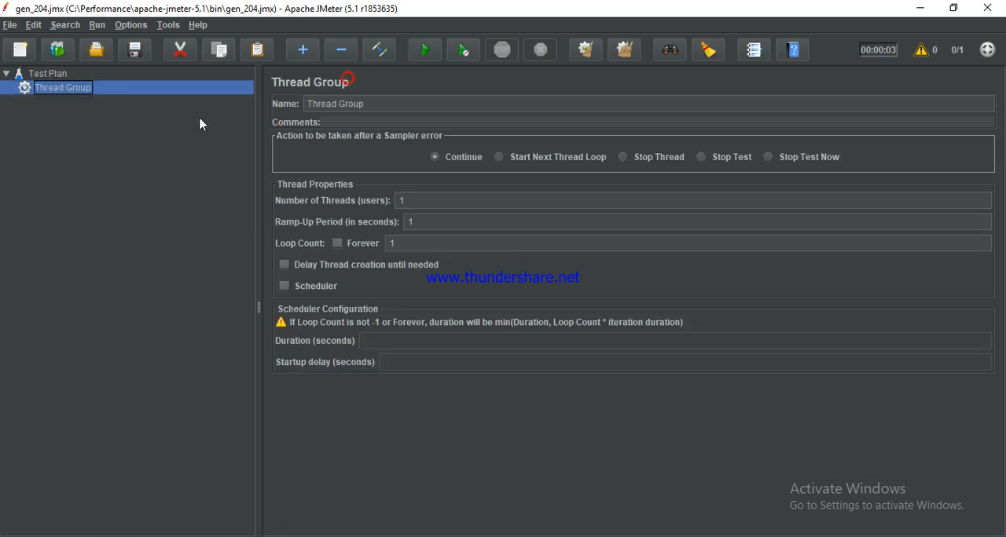
# Step: Add an HTTP(S) Test Script Recorder non-test element to the Test Plan
pyautogui.click(49, 75)
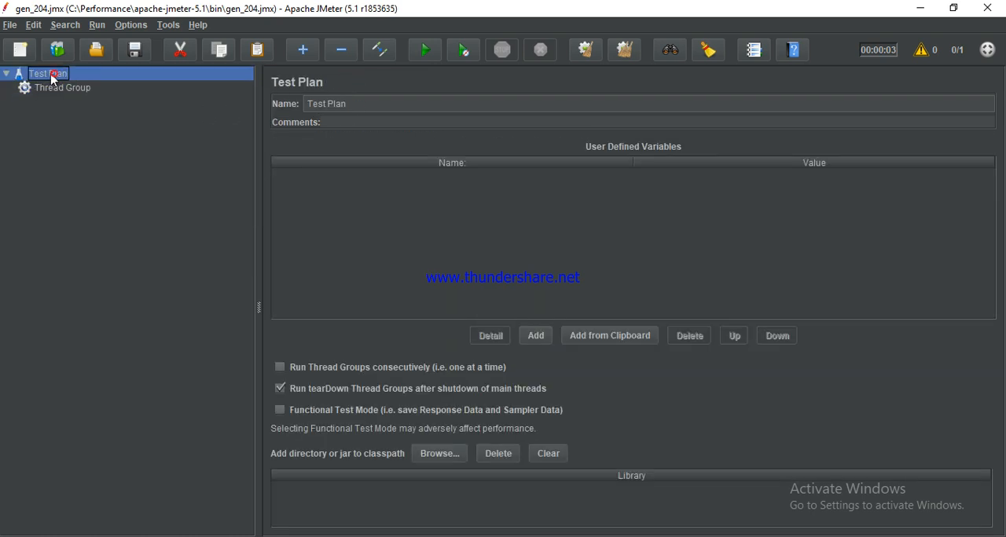
pyautogui.rightClick(51, 79)
pyautogui.moveTo(71, 81)
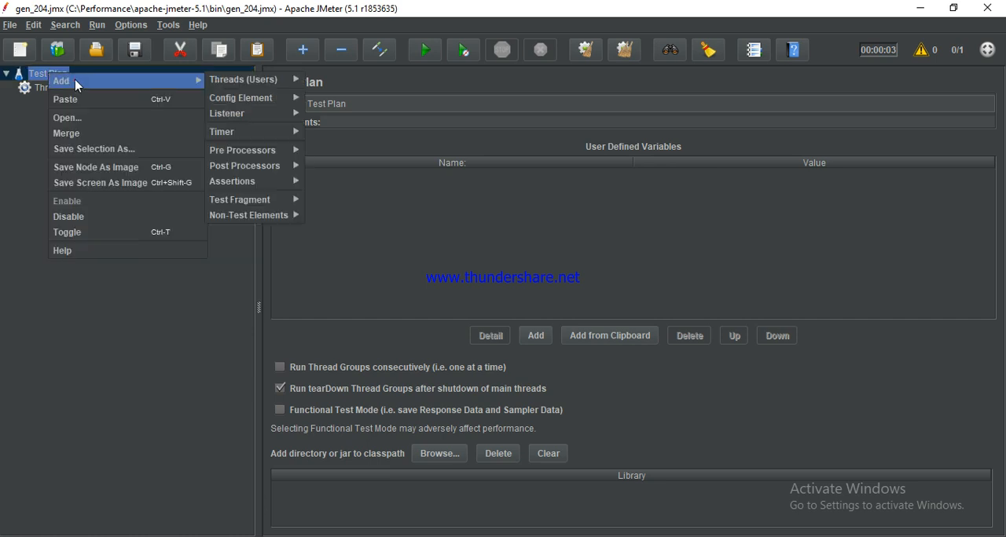
pyautogui.moveTo(263, 215)
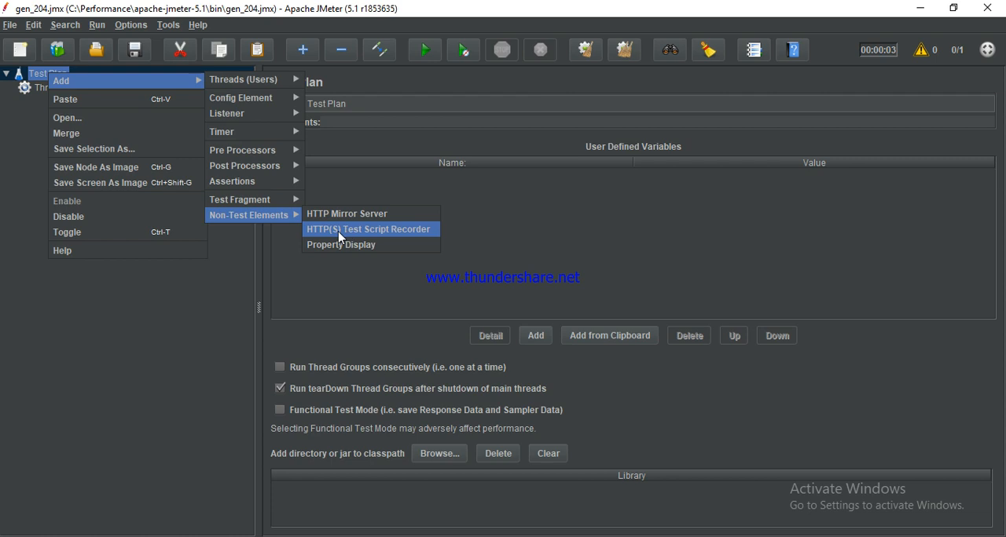
pyautogui.click(384, 231)
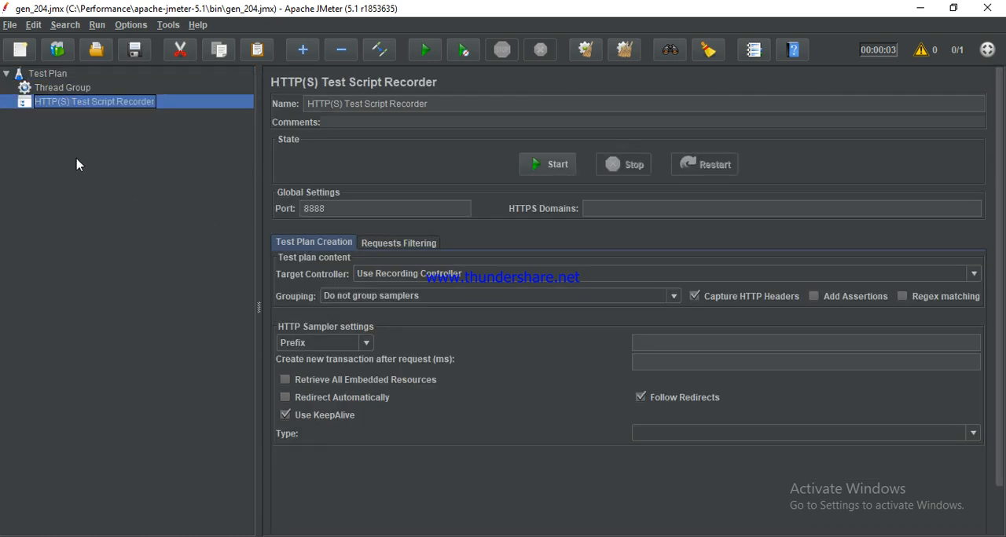
# Step: Add a Recording Controller logic controller inside the Thread Group
pyautogui.click(63, 88)
pyautogui.rightClick(66, 92)
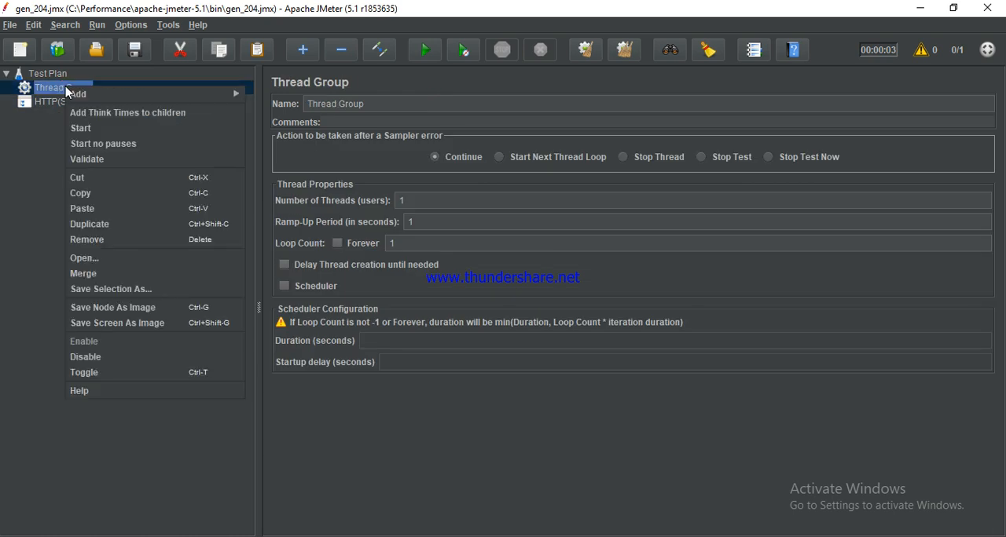
pyautogui.moveTo(95, 91)
pyautogui.moveTo(276, 119)
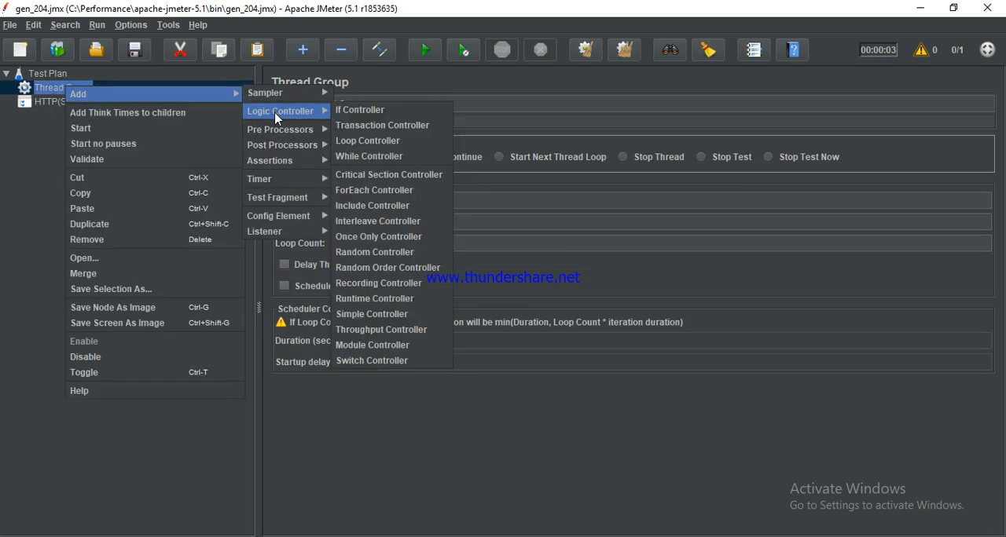
pyautogui.click(408, 288)
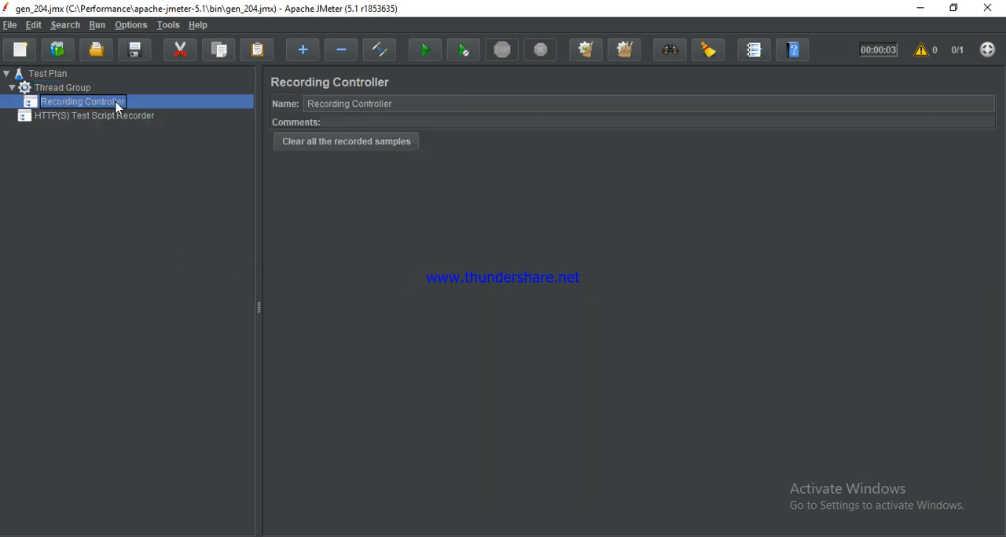
# Step: Set the HTTP(S) Test Script Recorder's port to 8181
pyautogui.click(78, 118)
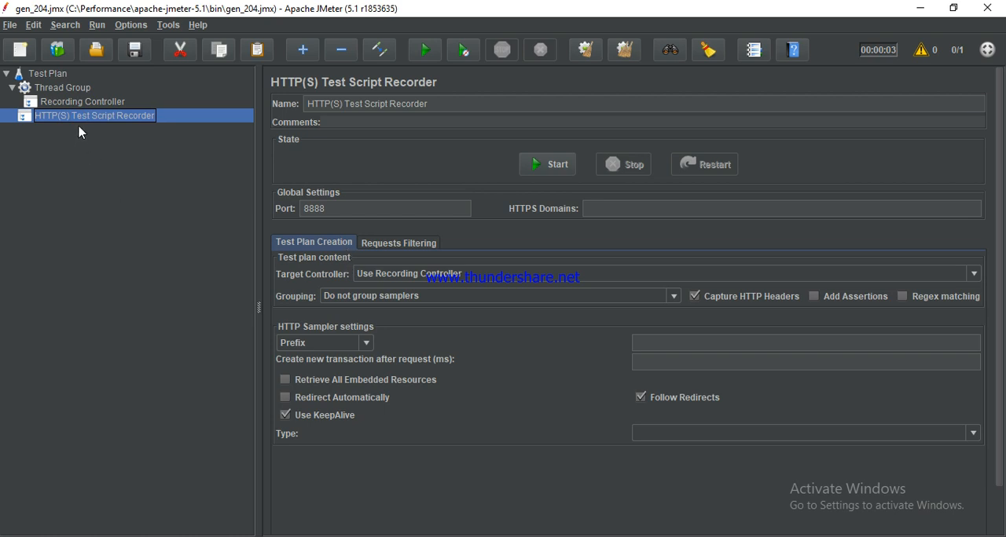
pyautogui.doubleClick(340, 209)
pyautogui.write('81')
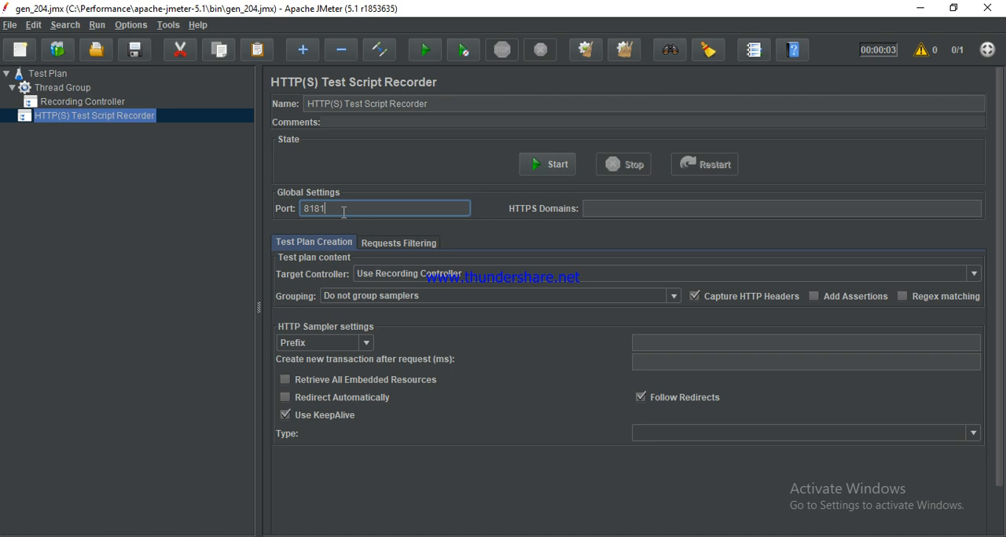
# Step: Add the suggested excludes to the recorder's URL patterns to exclude in its request filtering
pyautogui.click(410, 244)
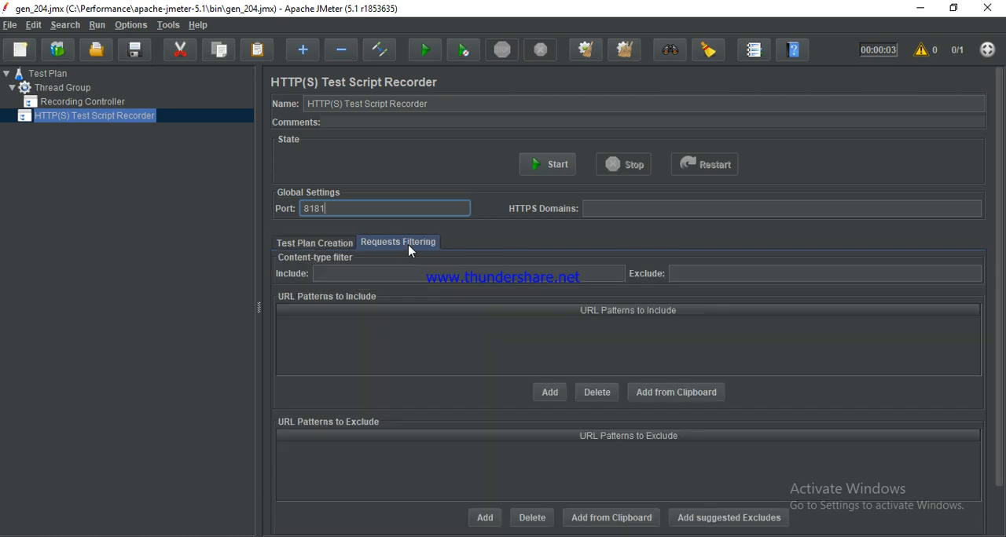
pyautogui.scroll(-3, 998, 339)
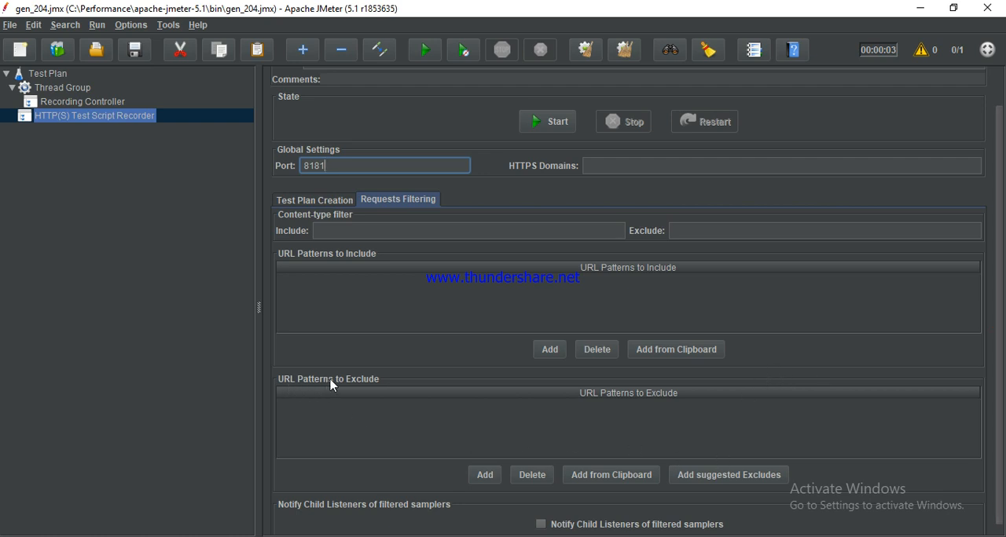
pyautogui.click(707, 476)
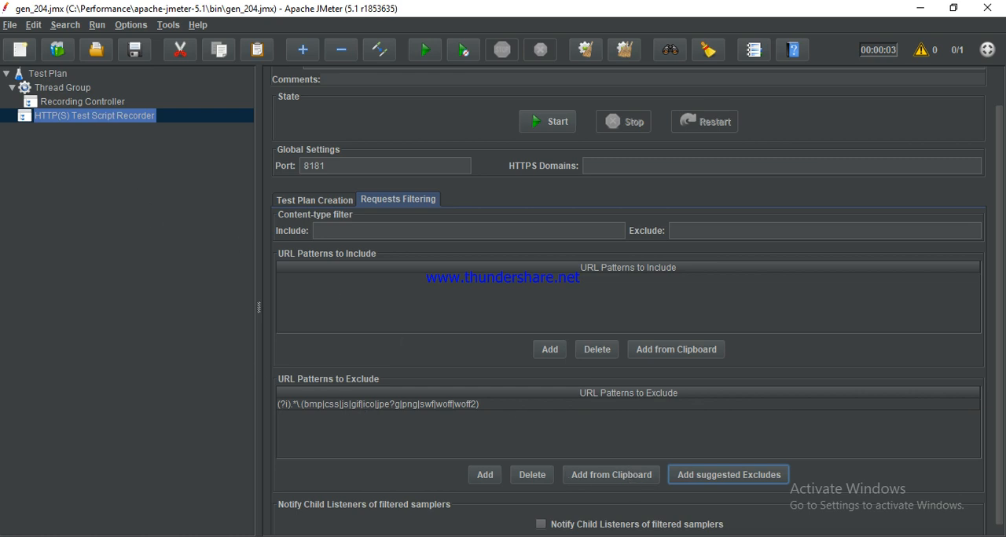
# Step: Switch to Internet Explorer and open the LAN settings in its Internet Options
pyautogui.click(338, 536)
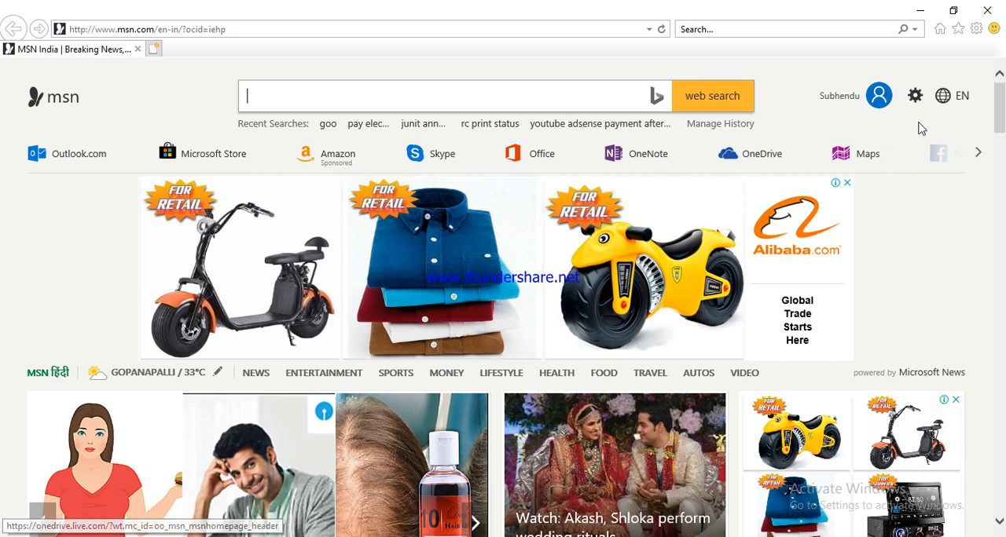
pyautogui.click(976, 29)
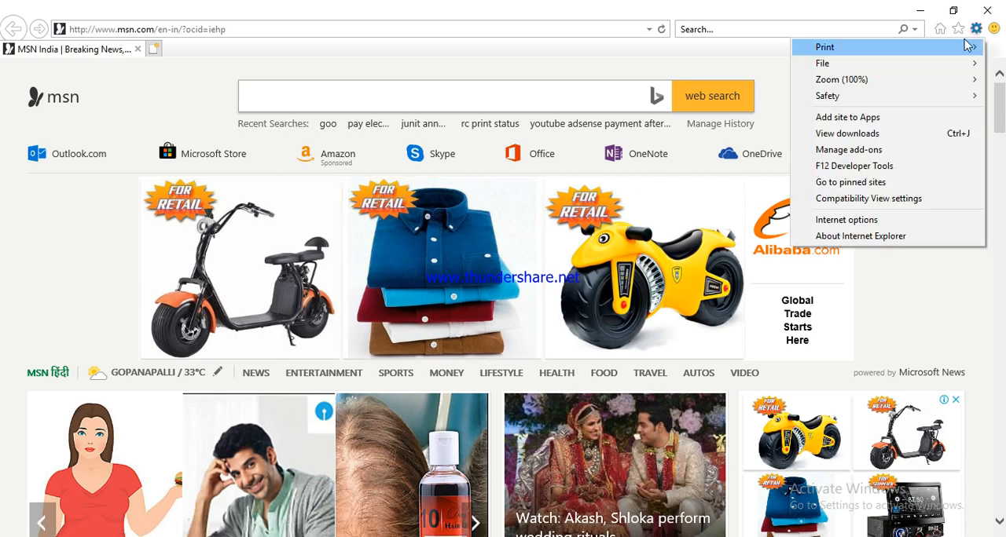
pyautogui.click(872, 221)
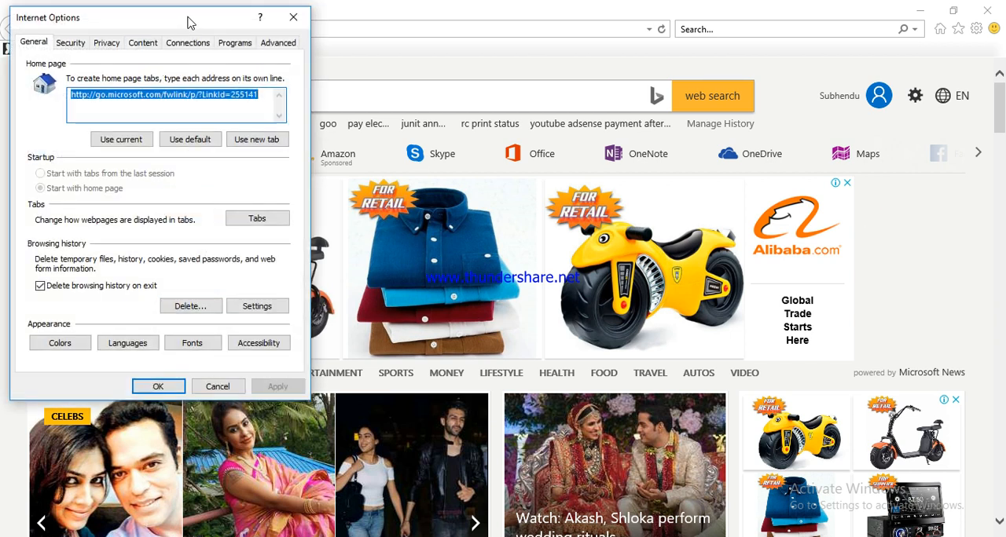
pyautogui.moveTo(188, 22); pyautogui.dragTo(495, 50)
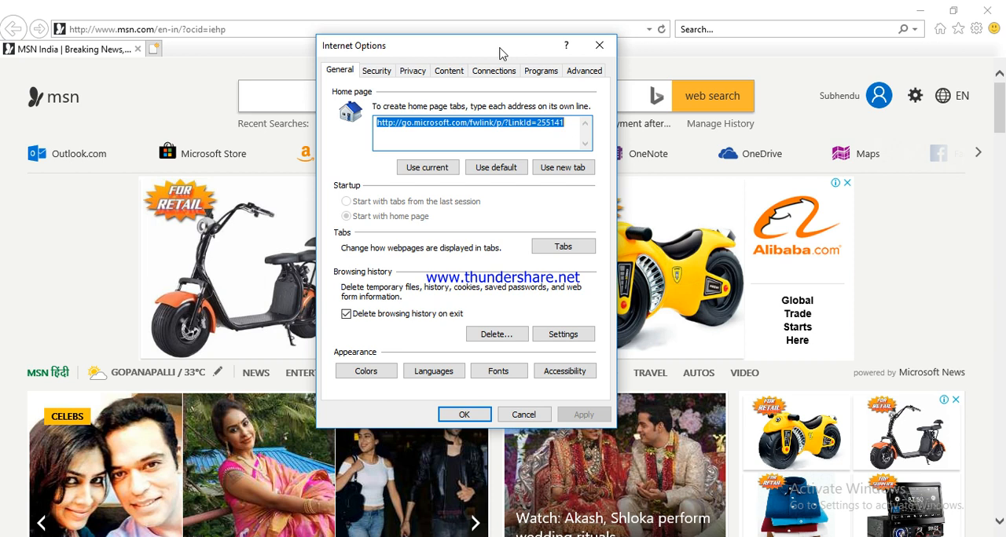
pyautogui.click(494, 73)
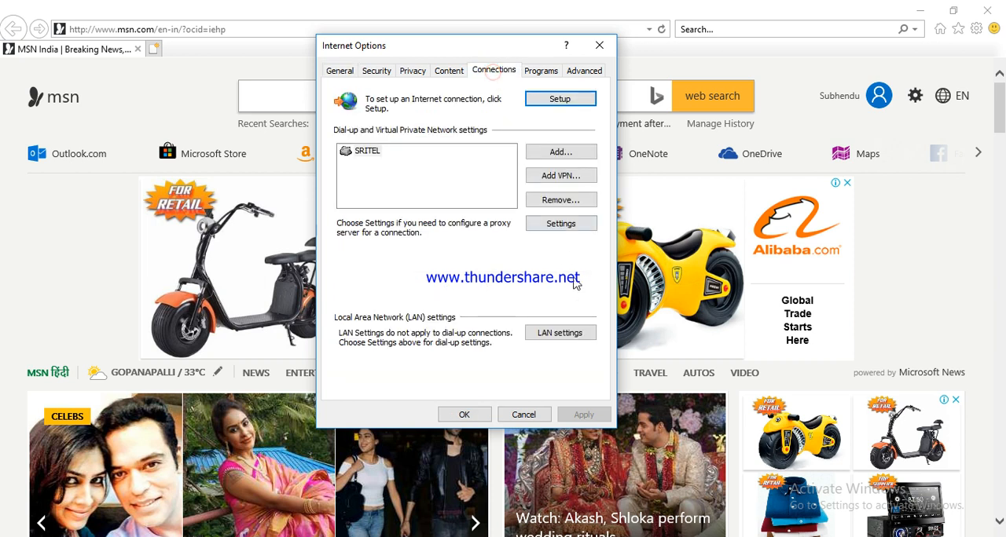
pyautogui.click(567, 335)
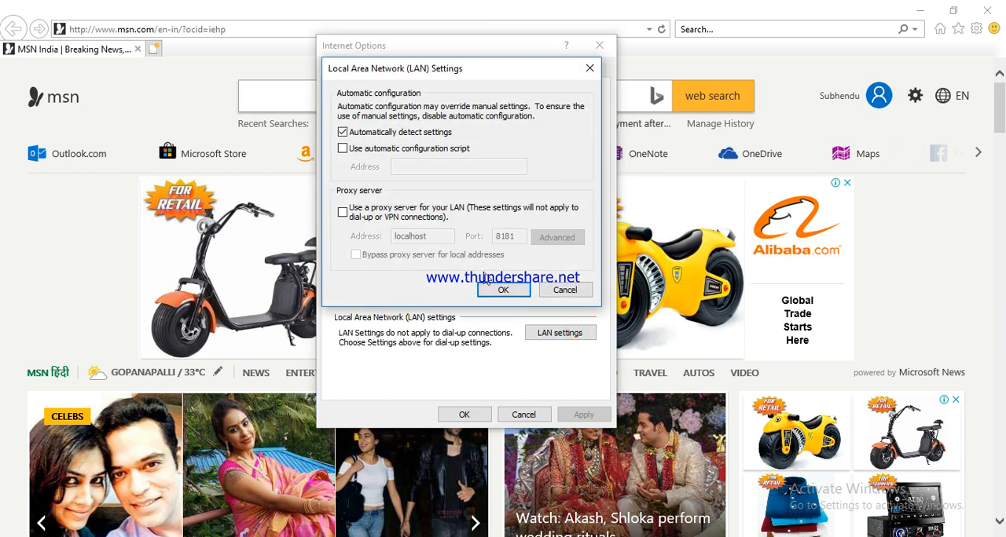
# Step: Enable the LAN proxy server at localhost port 8181, disable automatic detection of settings and apply the Internet Options
pyautogui.click(343, 212)
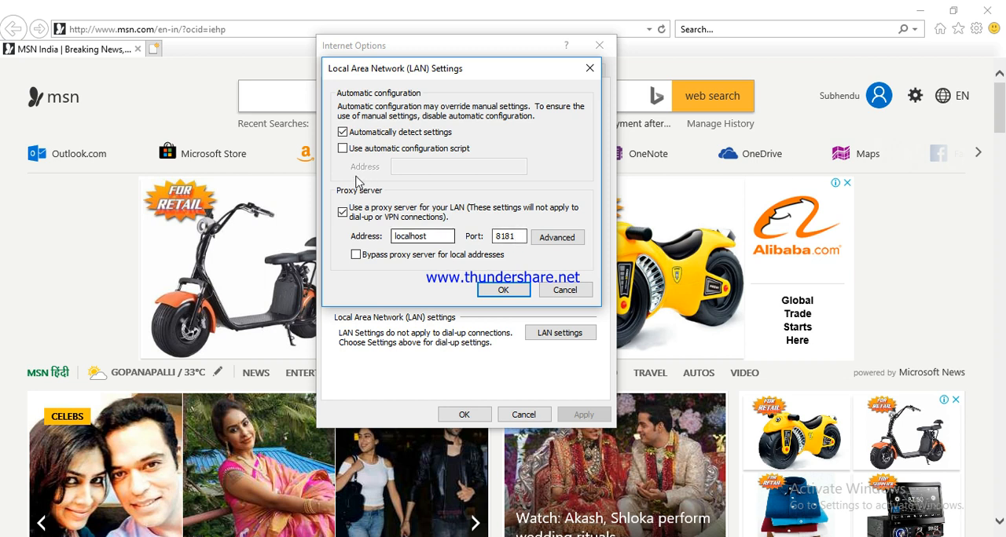
pyautogui.click(344, 133)
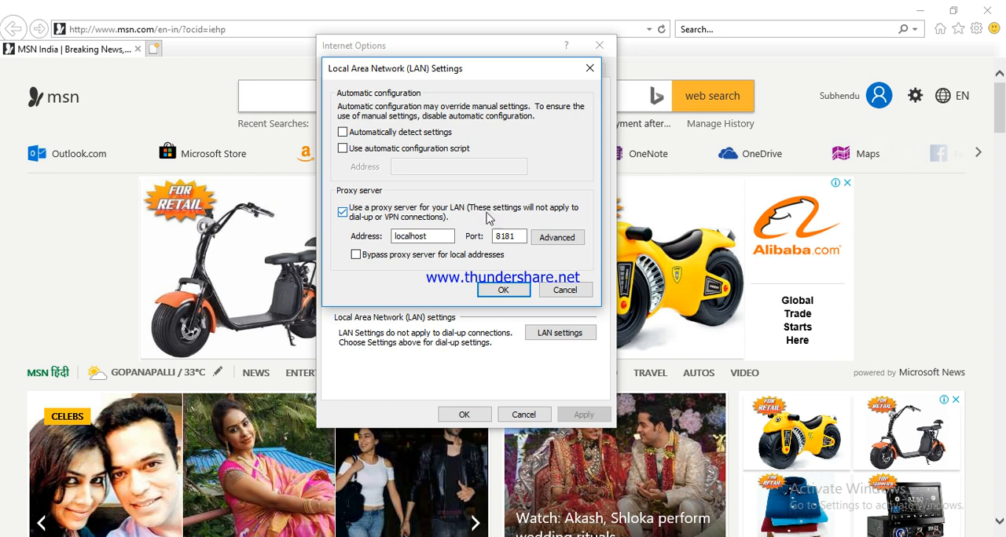
pyautogui.click(504, 291)
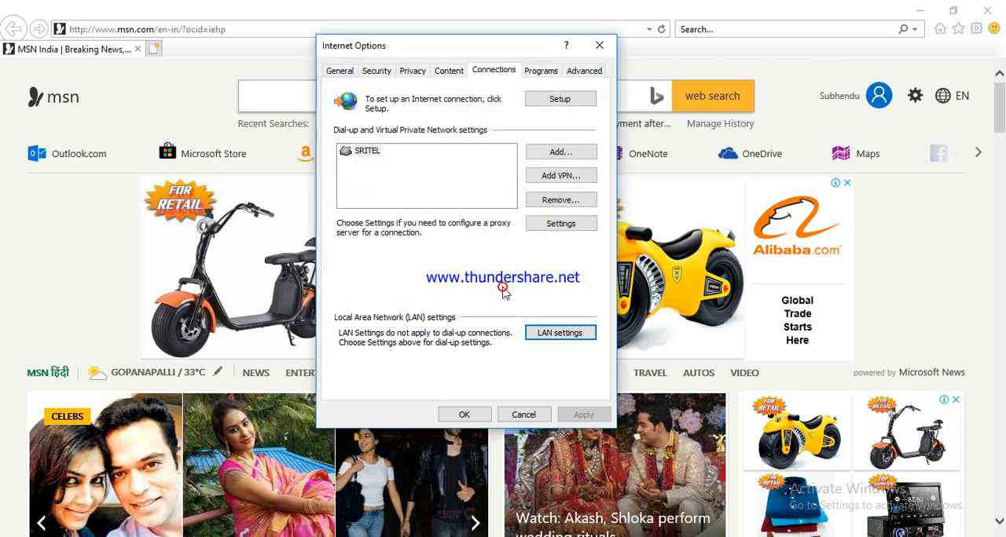
pyautogui.click(465, 415)
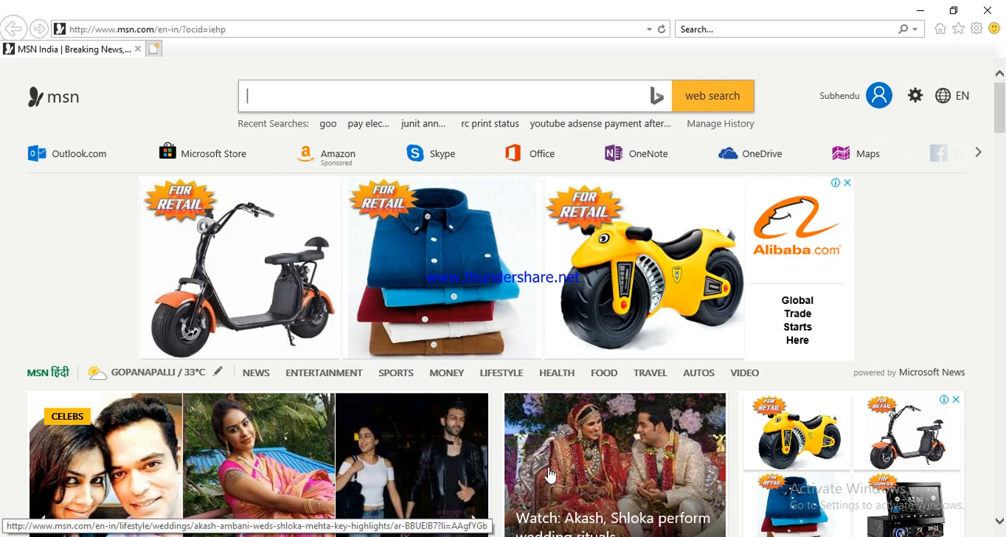
# Step: Switch back to JMeter, start the HTTP(S) Test Script Recorder and acknowledge the root CA certificate notice
pyautogui.click(540, 536)
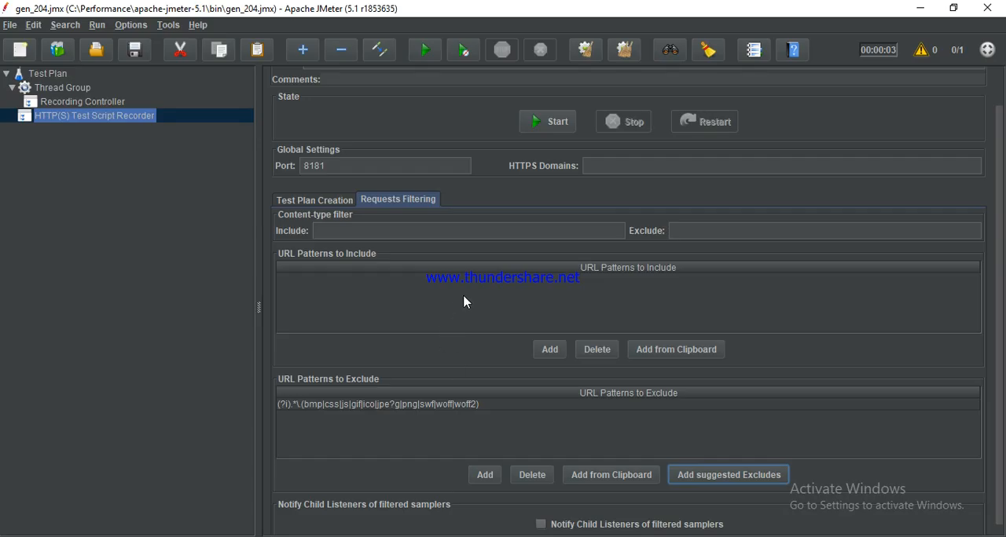
pyautogui.click(559, 126)
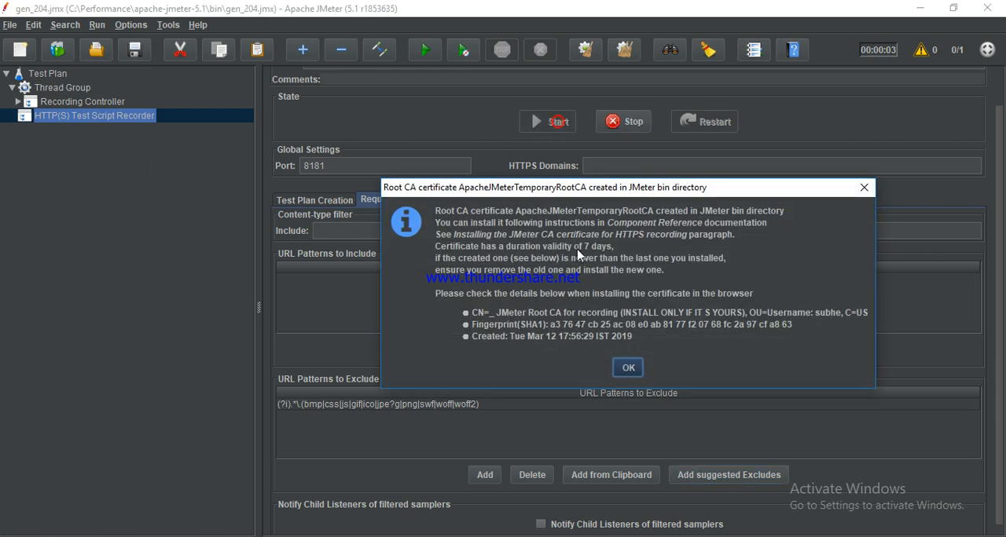
pyautogui.click(628, 368)
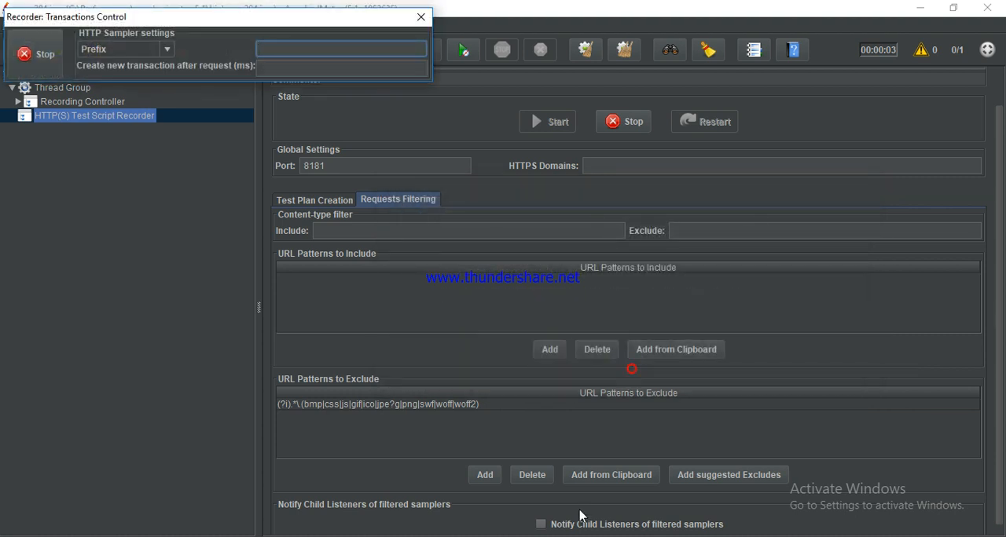
pyautogui.click(555, 536)
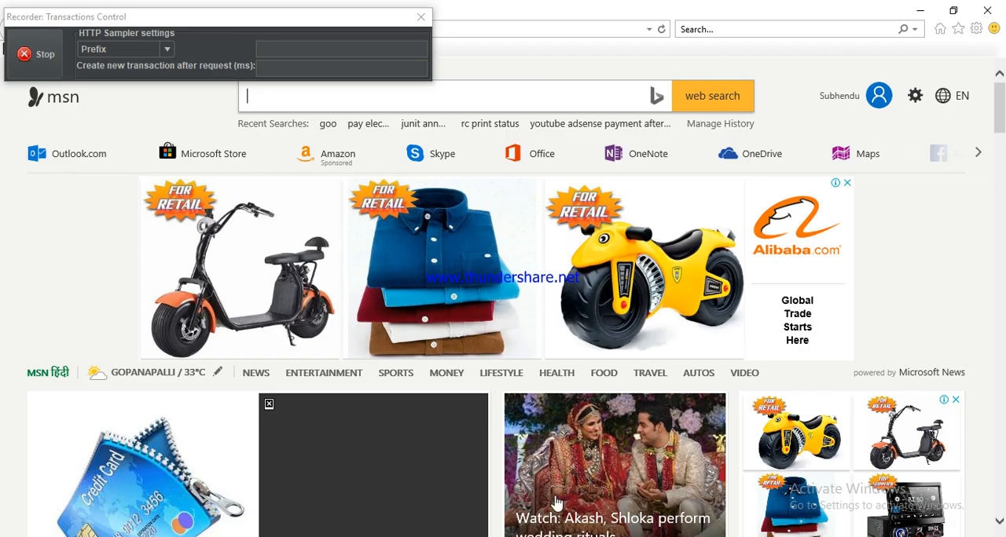
pyautogui.moveTo(316, 19); pyautogui.dragTo(873, 146)
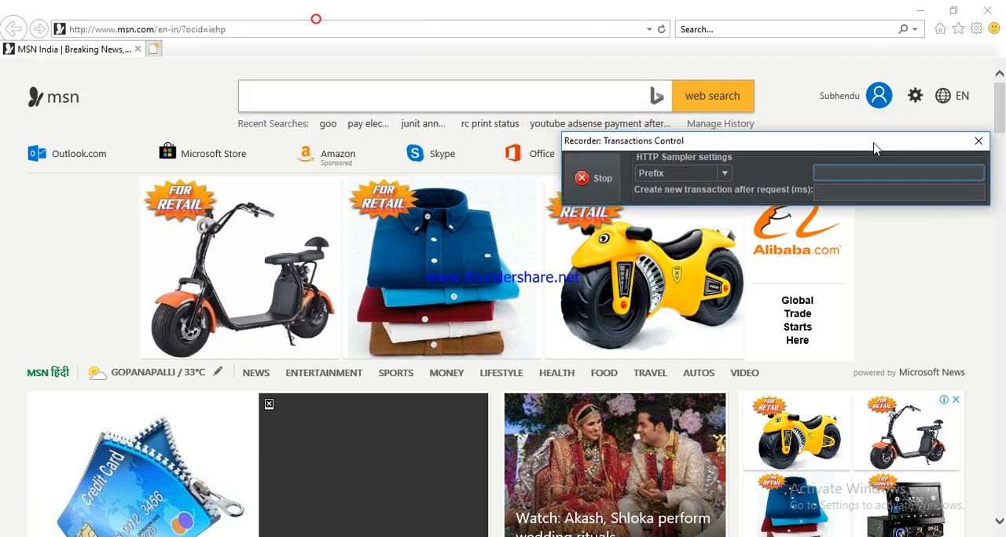
pyautogui.click(224, 31)
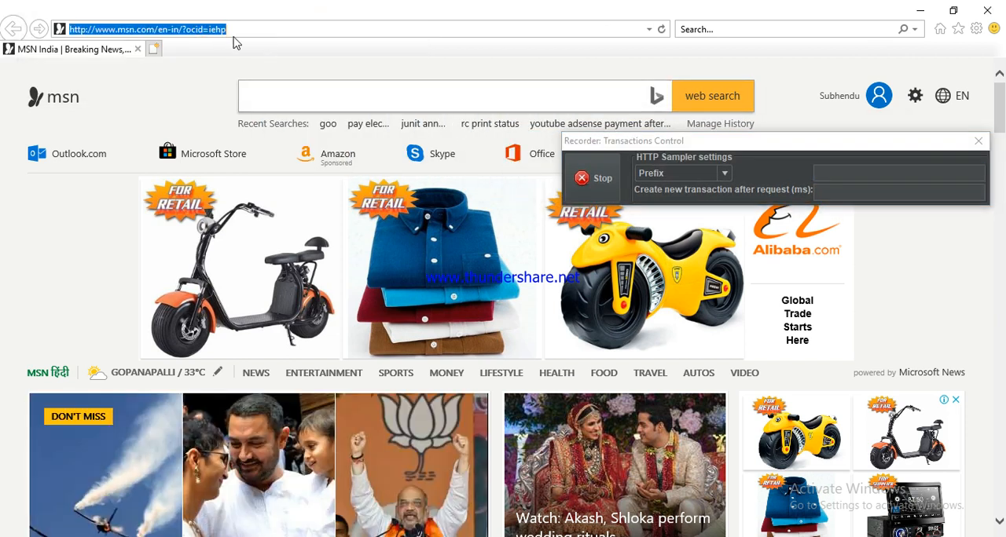
pyautogui.write('www')
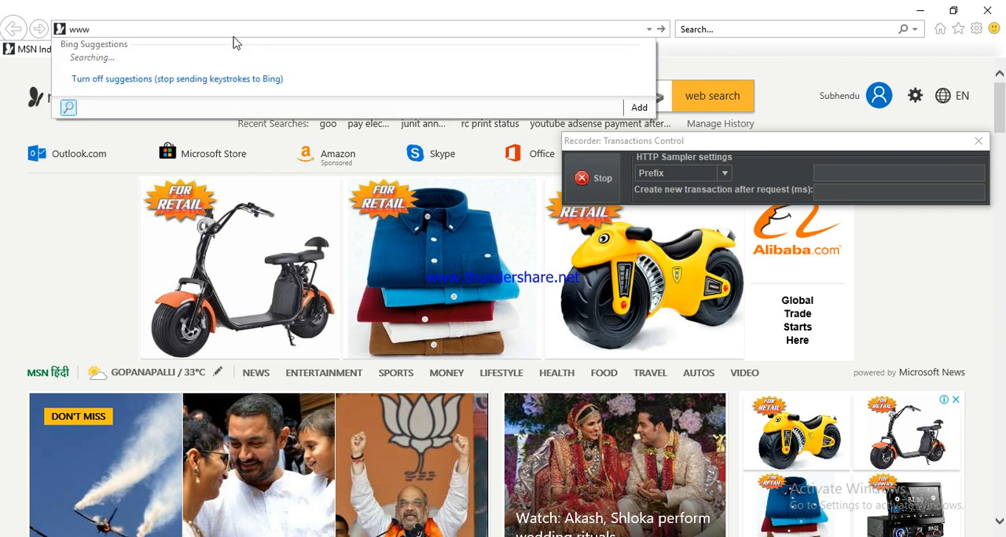
pyautogui.write('.google.com')
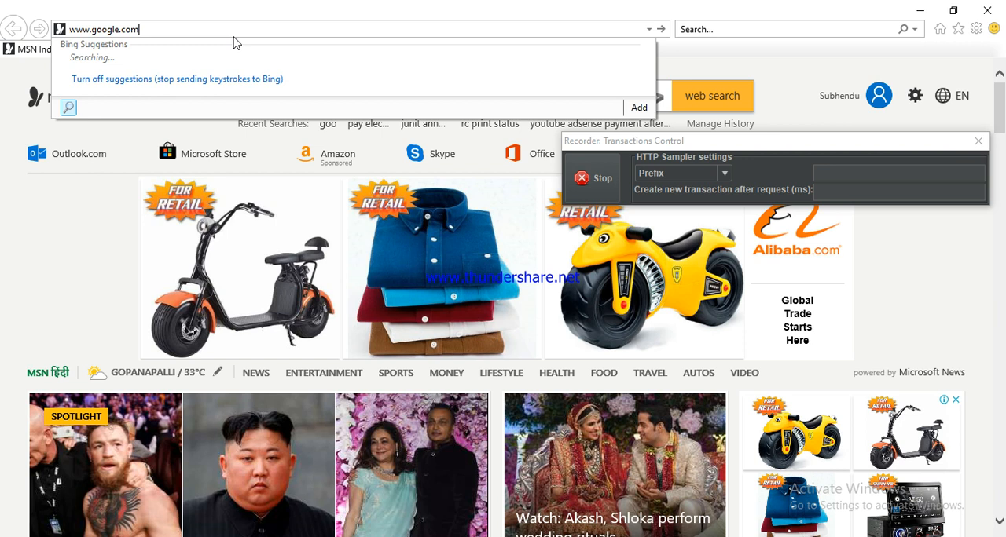
pyautogui.press('Return')
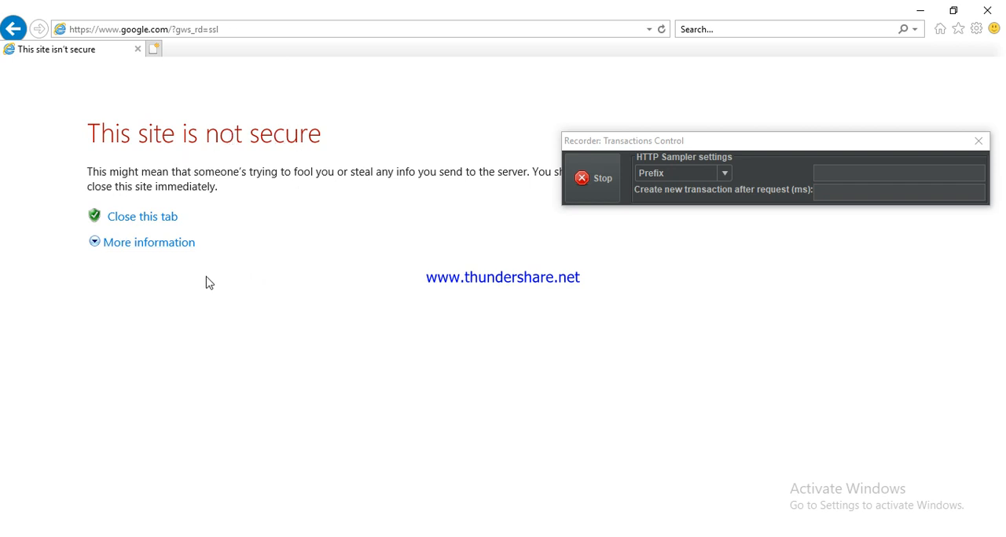
# Step: Go on to the Google webpage despite the untrusted certificate and accept the revocation security alert
pyautogui.click(158, 243)
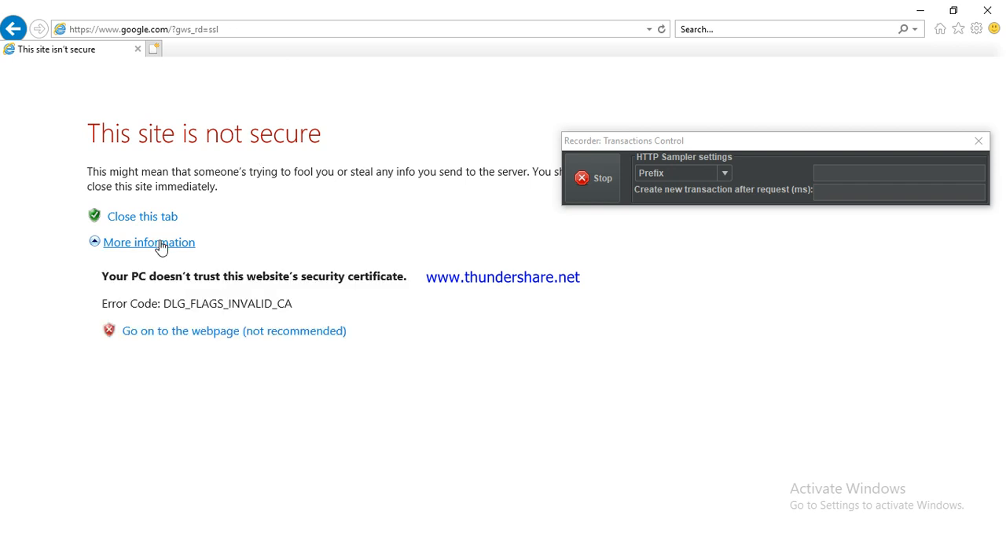
pyautogui.click(217, 340)
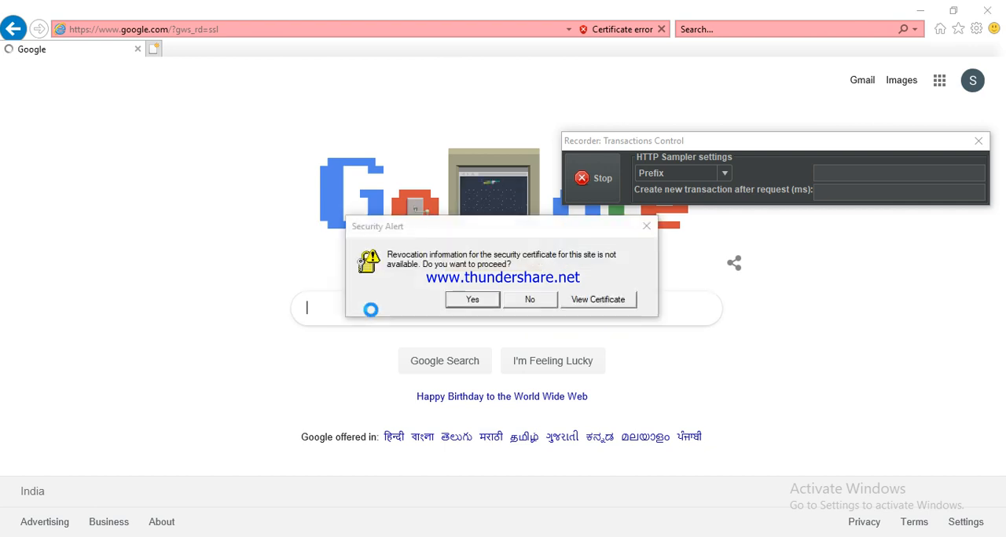
pyautogui.click(474, 300)
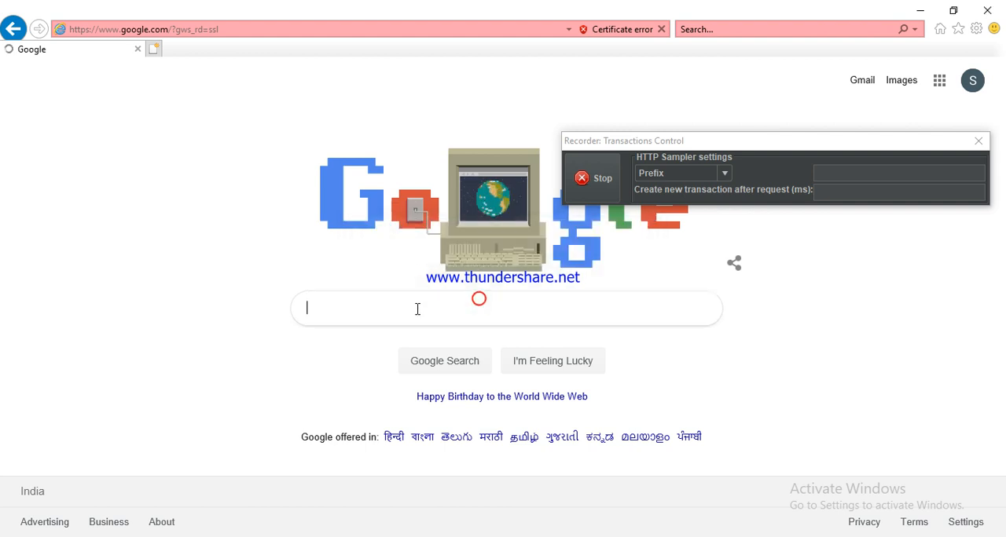
# Step: Search Google for "helo" while the recorder is capturing
pyautogui.click(417, 309)
pyautogui.write('hllo')
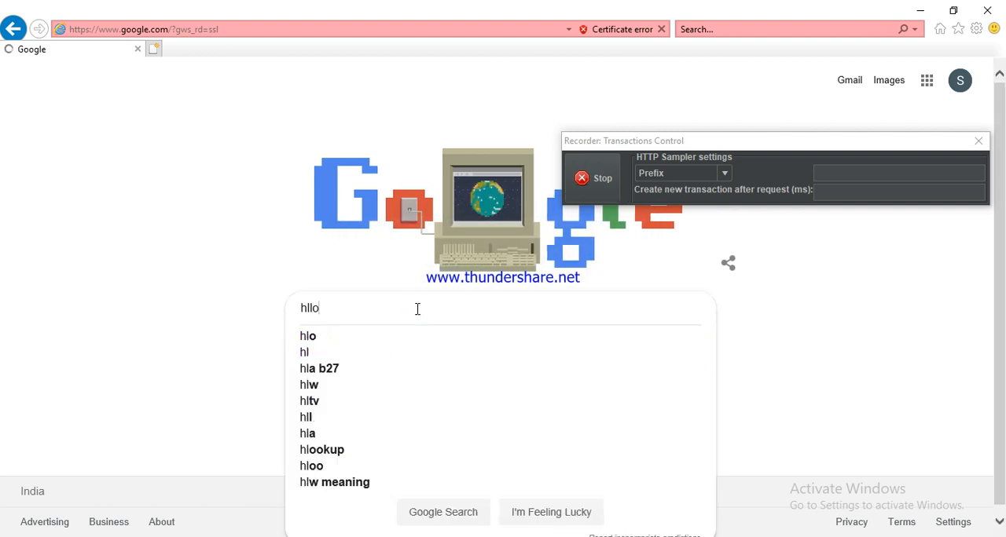
pyautogui.press('BackSpace')
pyautogui.press('BackSpace')
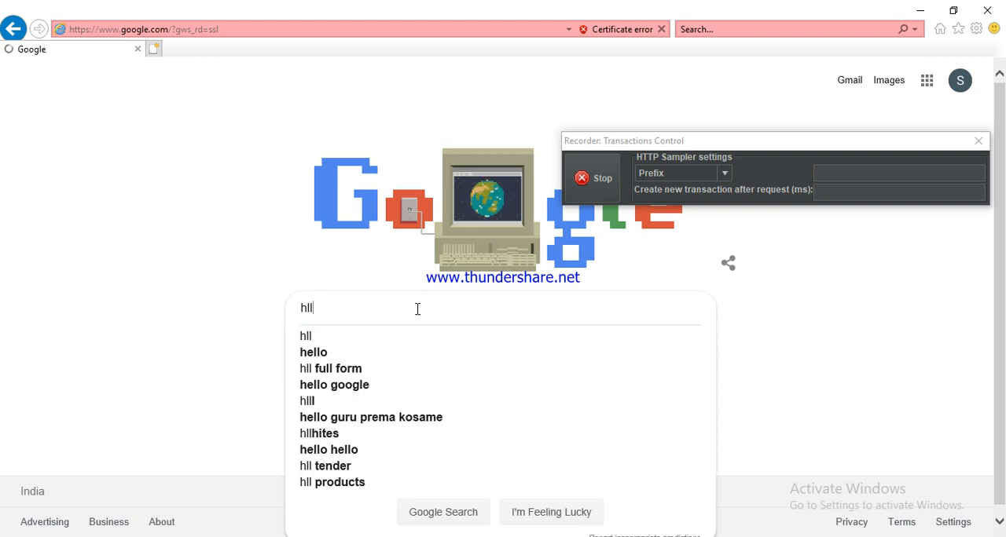
pyautogui.press('BackSpace')
pyautogui.write('elo')
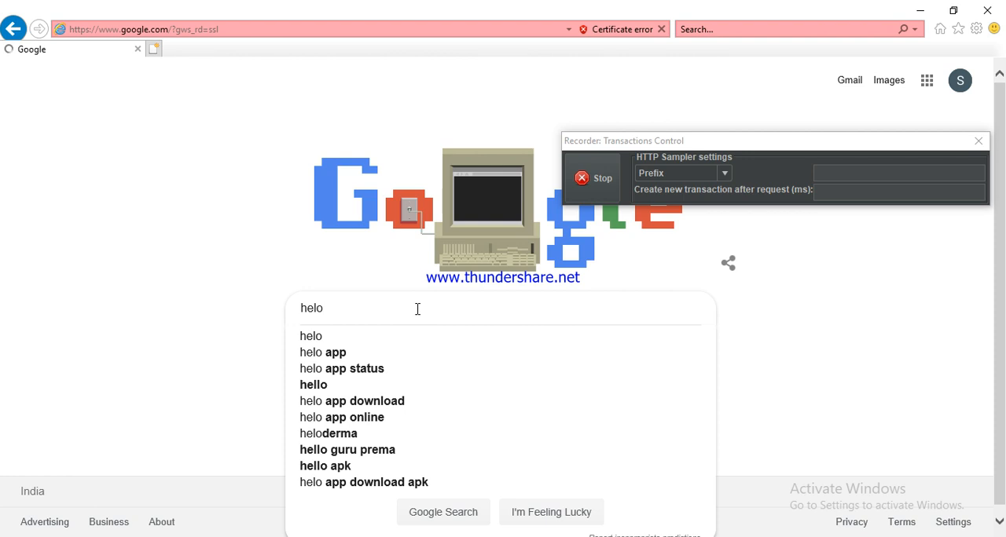
pyautogui.press('Return')
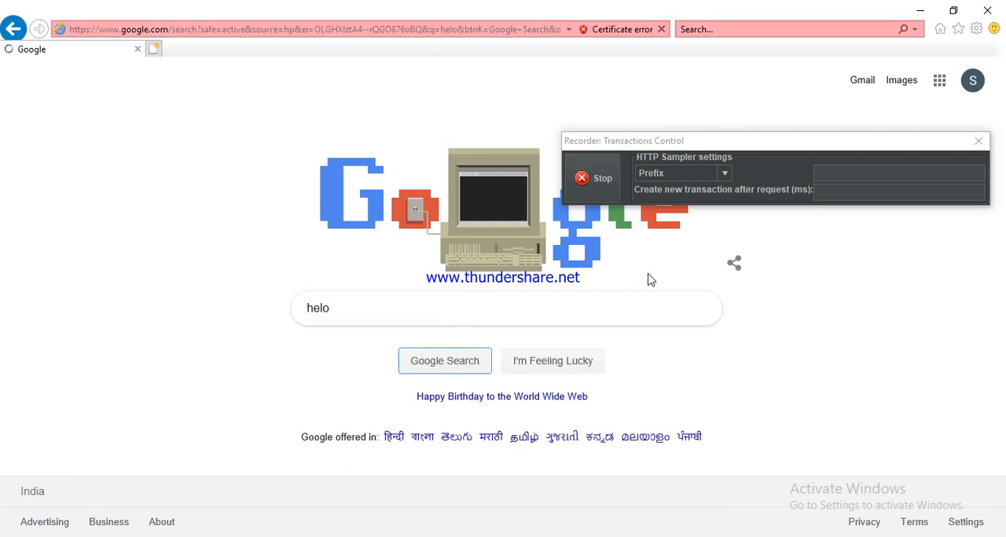
# Step: Stop the recorder, switch back to JMeter and review the requests recorded under the Recording Controller
pyautogui.click(595, 180)
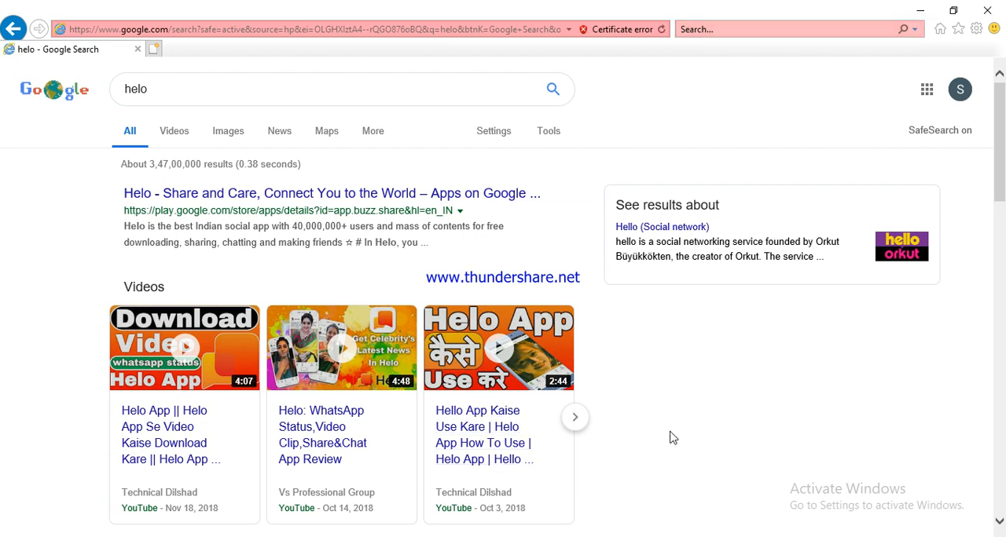
pyautogui.hotkey('alt', 'Tab')
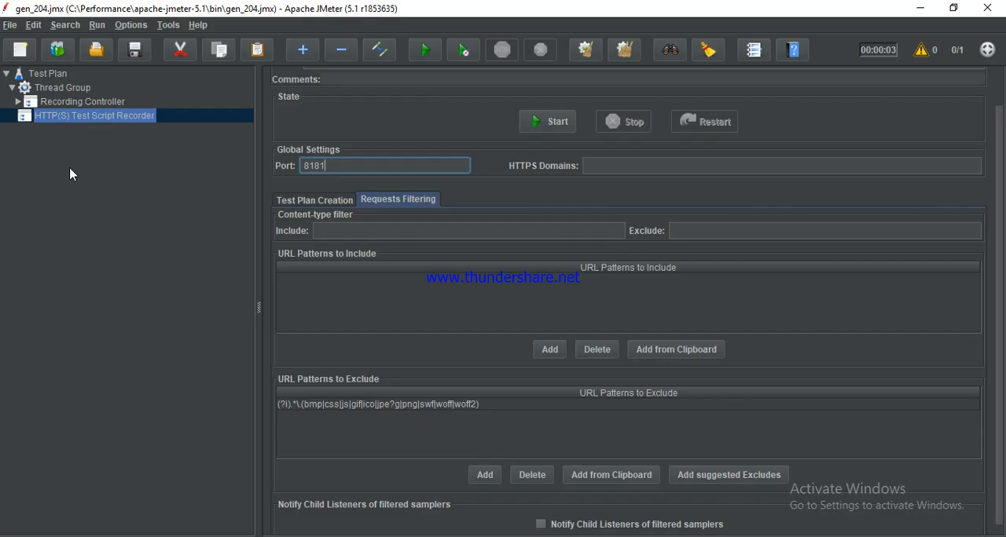
pyautogui.click(17, 101)
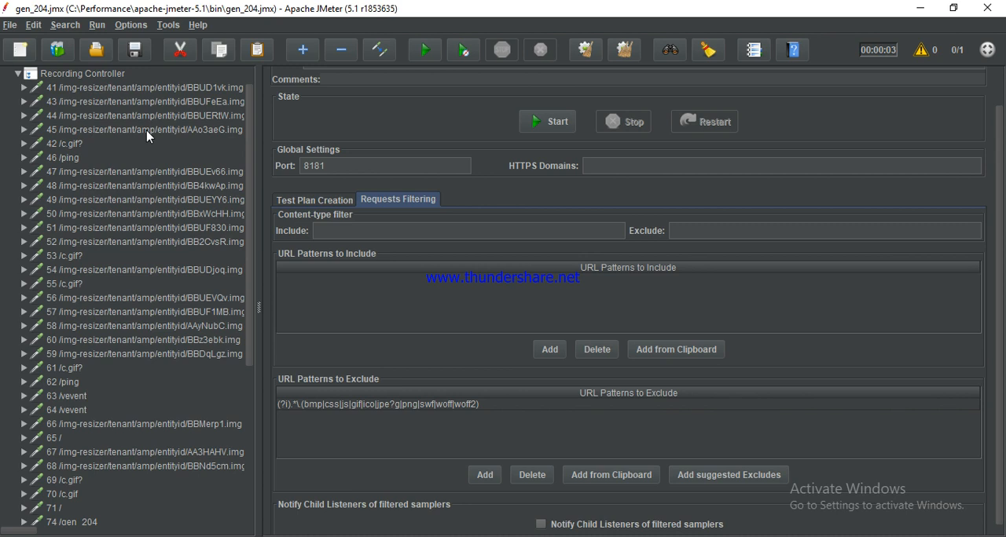
pyautogui.scroll(-5, 147, 137)
pyautogui.scroll(8, 147, 137)
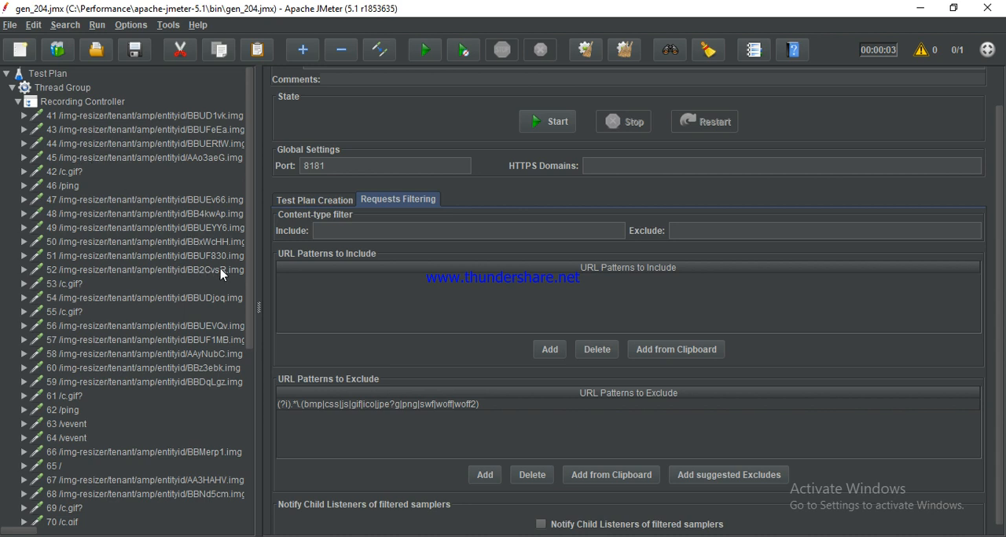
pyautogui.click(17, 102)
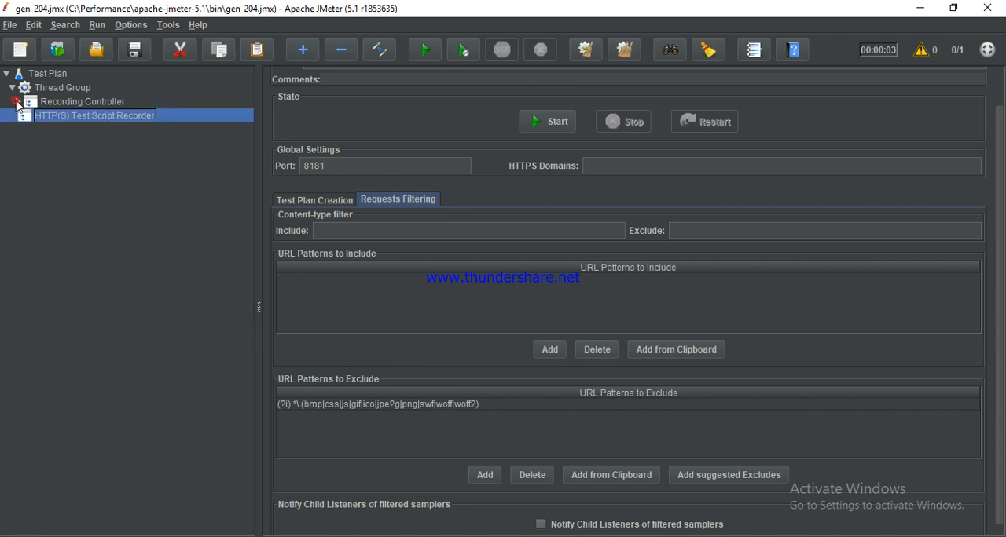
# Step: Add a View Results Tree listener to the Thread Group
pyautogui.click(70, 90)
pyautogui.rightClick(66, 90)
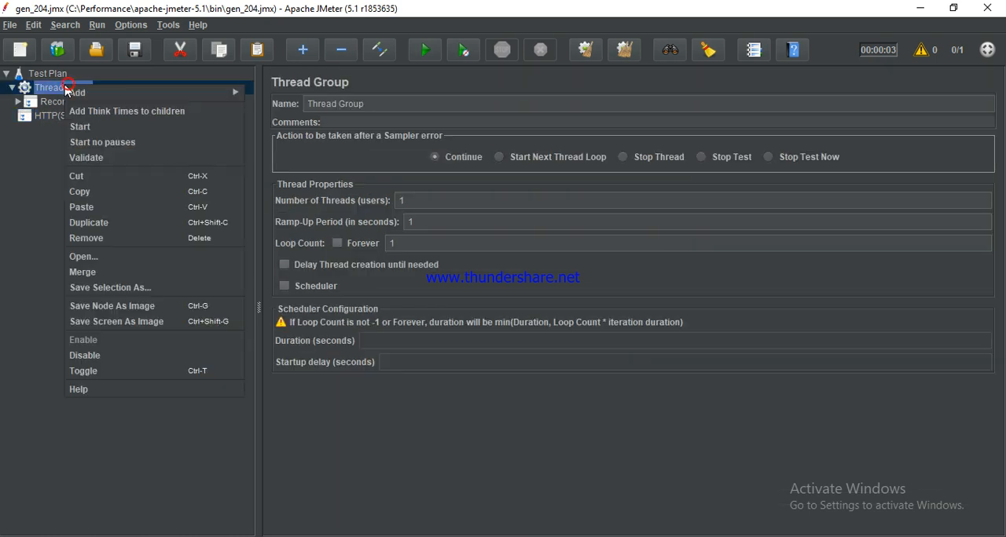
pyautogui.moveTo(119, 94)
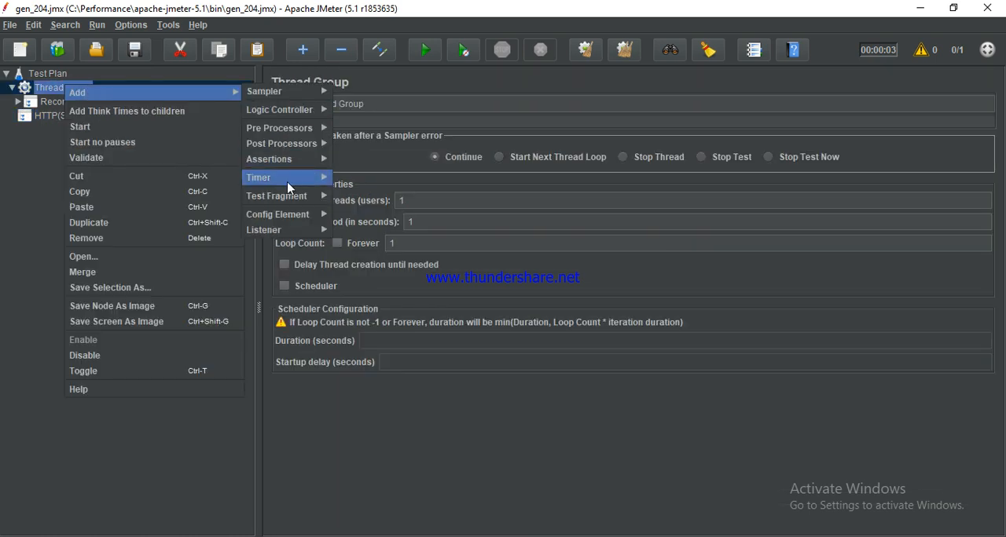
pyautogui.moveTo(286, 201)
pyautogui.click(290, 229)
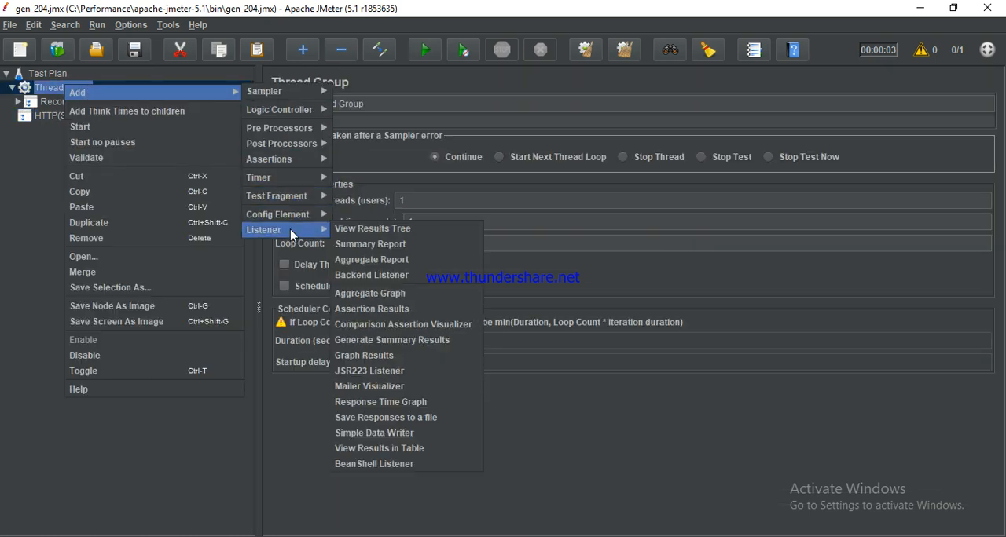
pyautogui.click(418, 236)
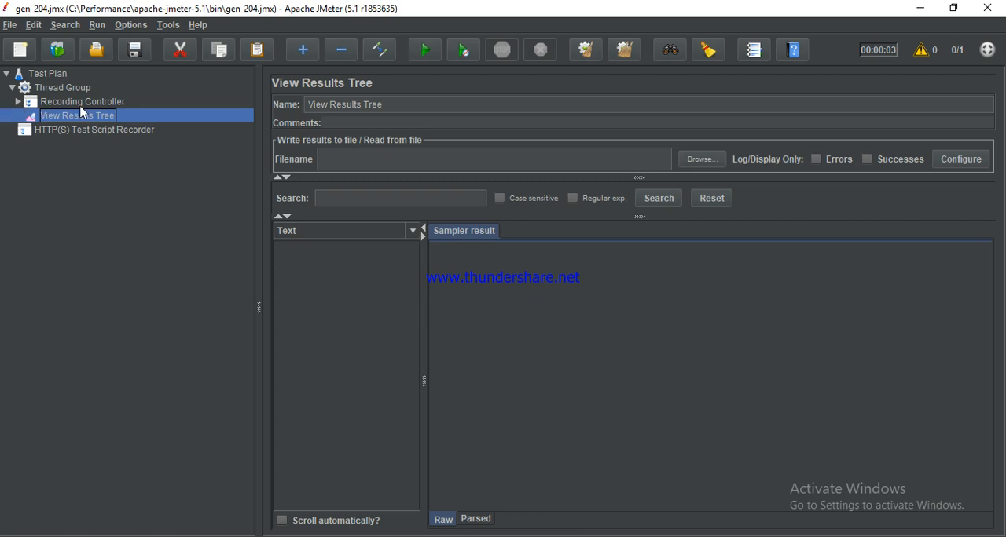
# Step: Check the recorded samplers under the Recording Controller and run the test plan
pyautogui.click(18, 101)
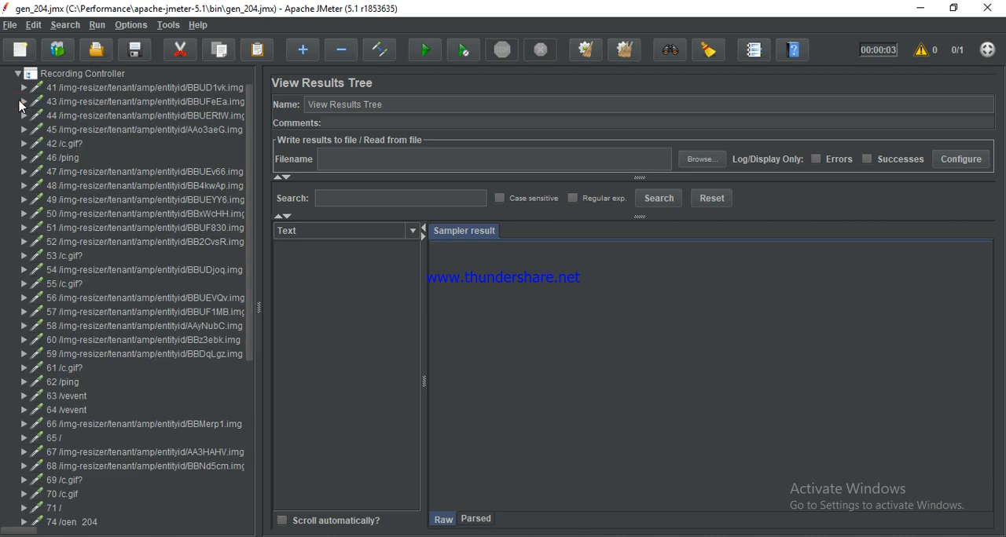
pyautogui.click(17, 74)
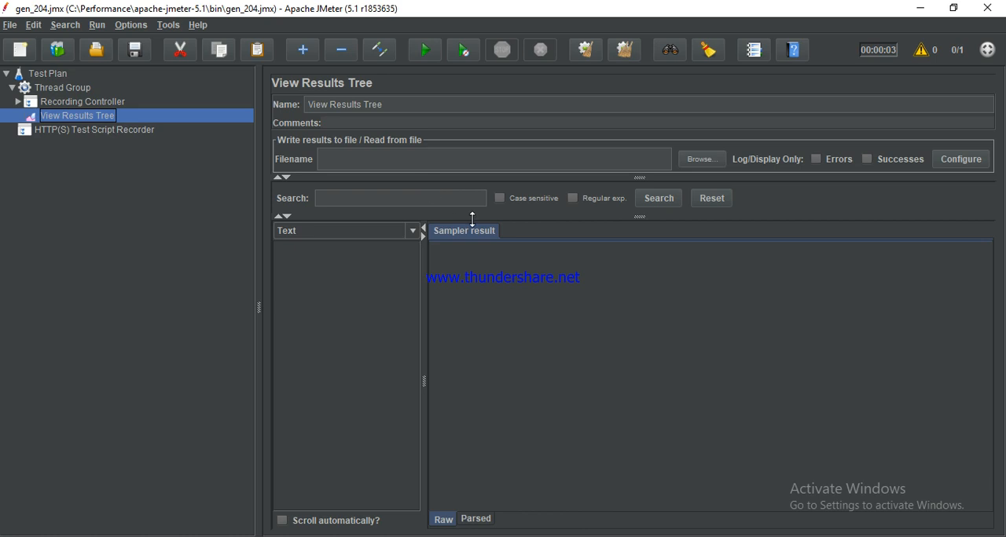
pyautogui.click(87, 132)
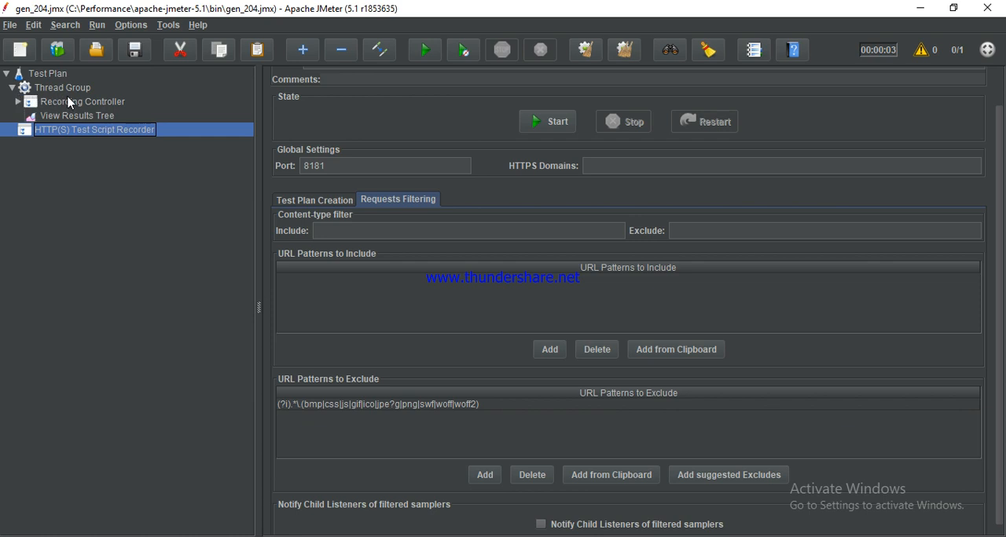
pyautogui.click(66, 101)
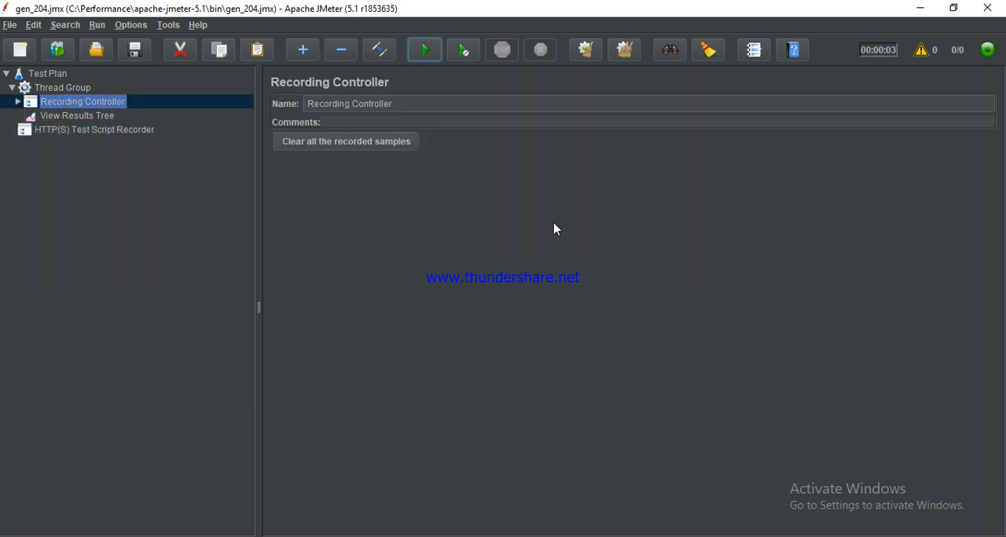
pyautogui.hotkey('ctrl', 'r')
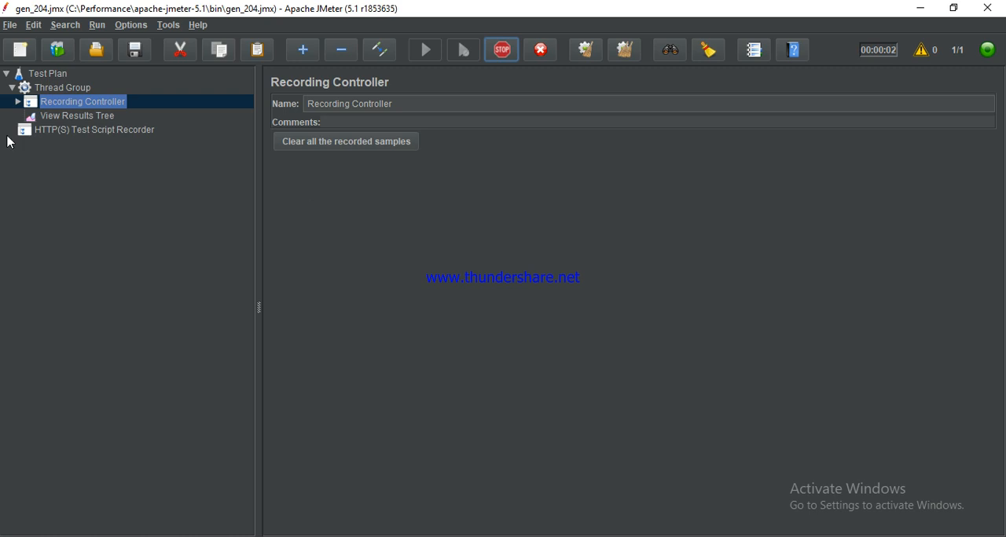
# Step: Examine the sampler result, request and response data of the first sample in View Results Tree
pyautogui.click(50, 116)
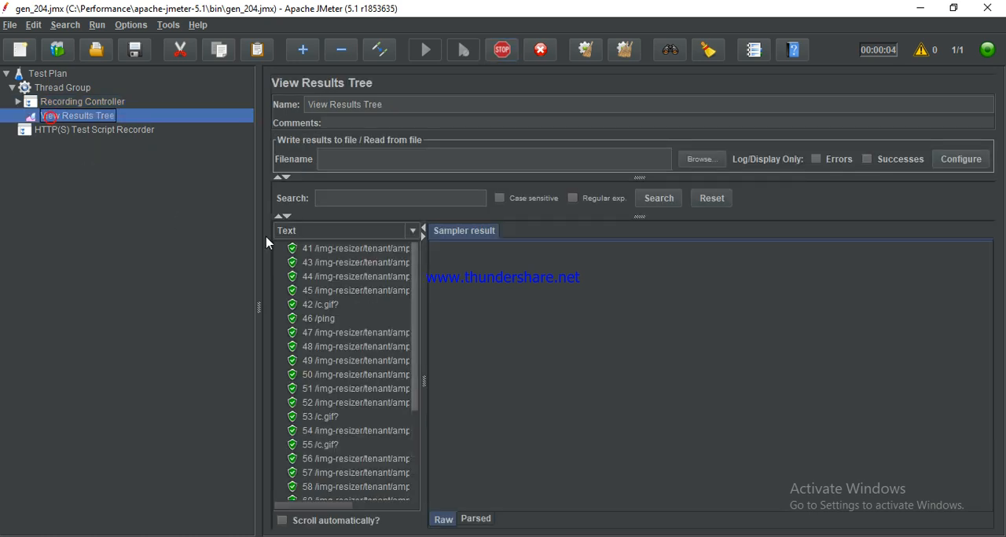
pyautogui.click(355, 250)
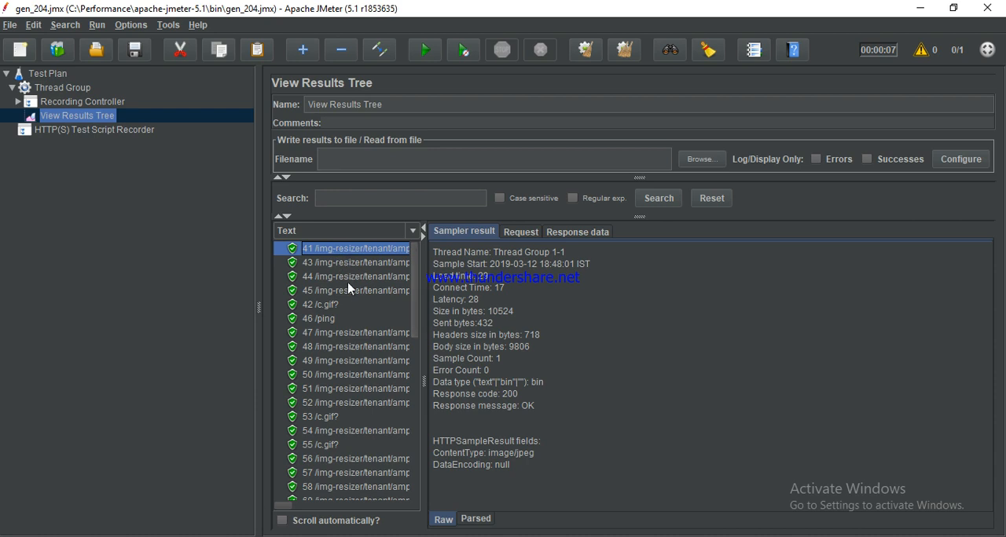
pyautogui.click(521, 234)
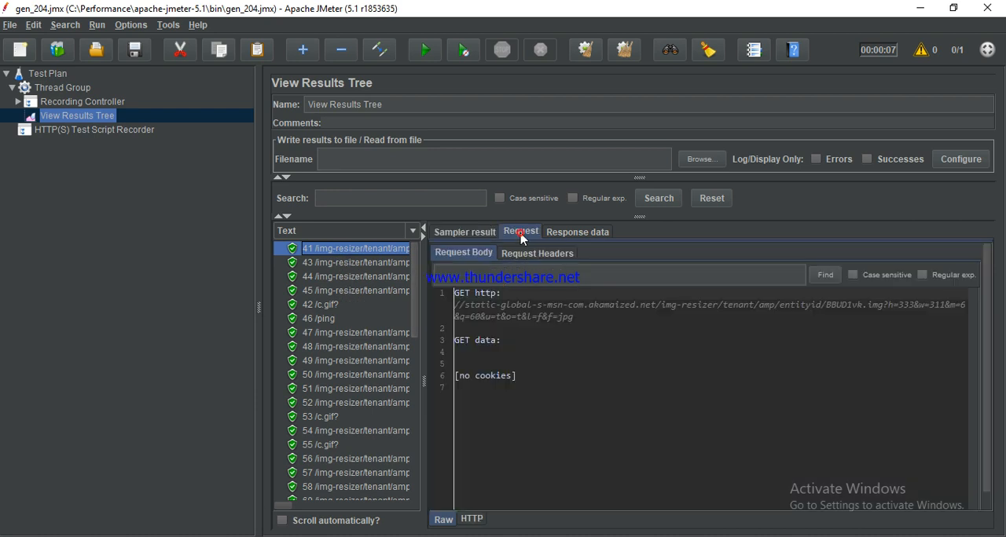
pyautogui.click(572, 235)
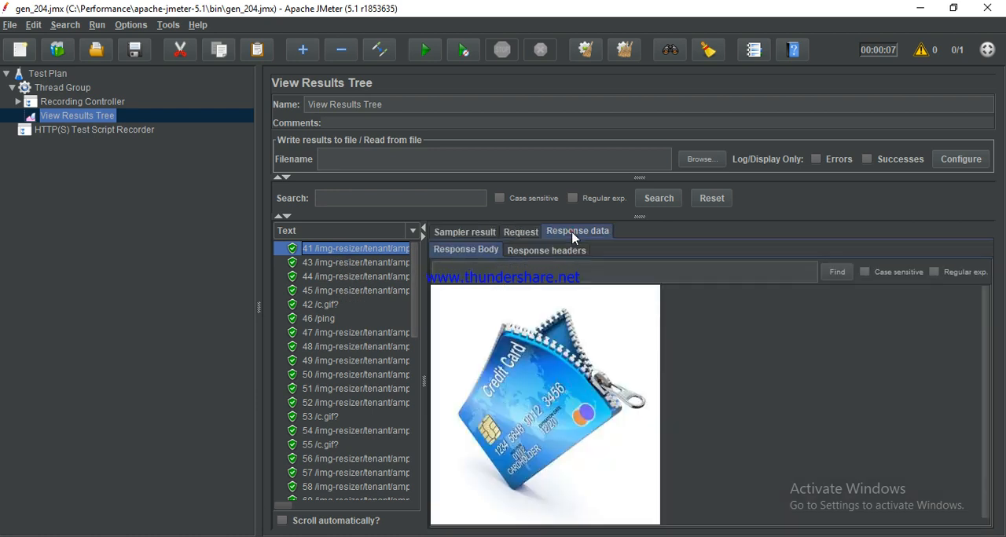
# Step: Examine the response bodies of several further img-resizer samples, ending with sample 56
pyautogui.click(372, 265)
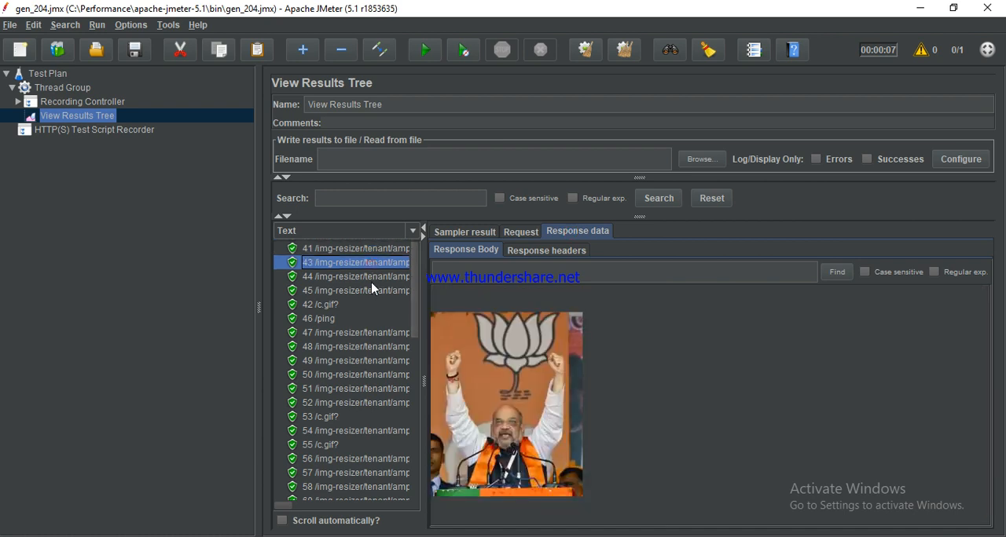
pyautogui.click(372, 281)
pyautogui.click(372, 289)
pyautogui.scroll(-4, 363, 302)
pyautogui.click(353, 292)
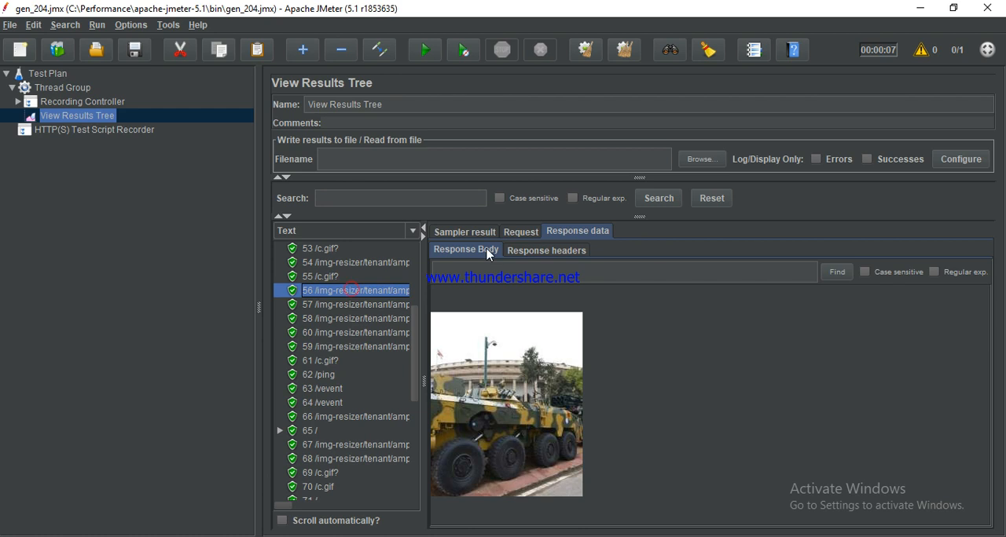
# Step: Examine the request body and response headers of sample 56, and look through the remaining samples in the results list
pyautogui.click(522, 233)
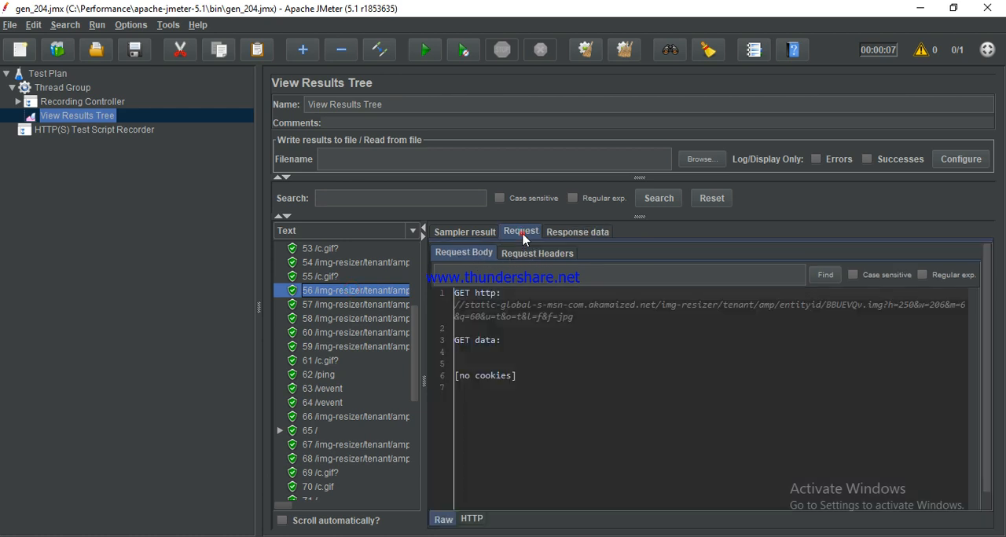
pyautogui.click(573, 232)
pyautogui.click(568, 250)
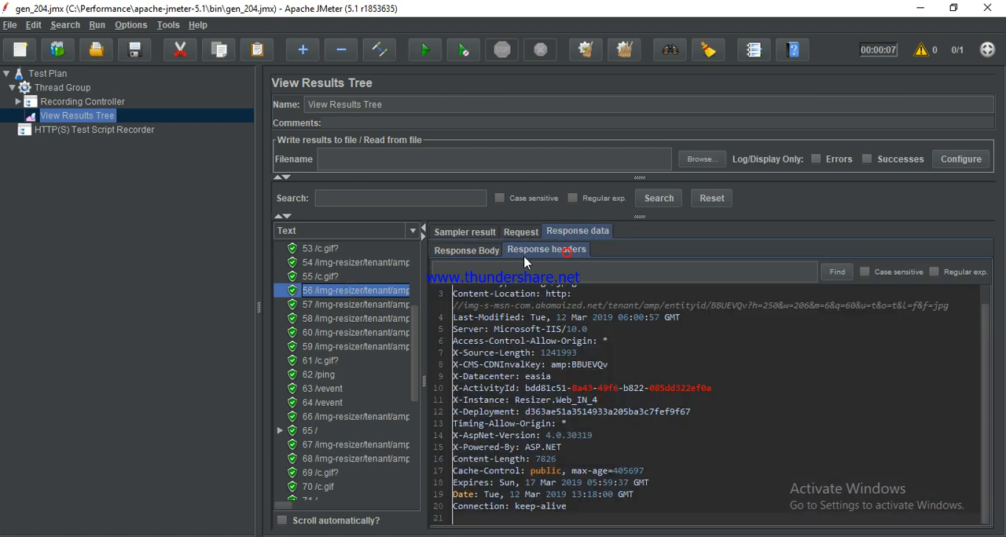
pyautogui.scroll(-8, 382, 376)
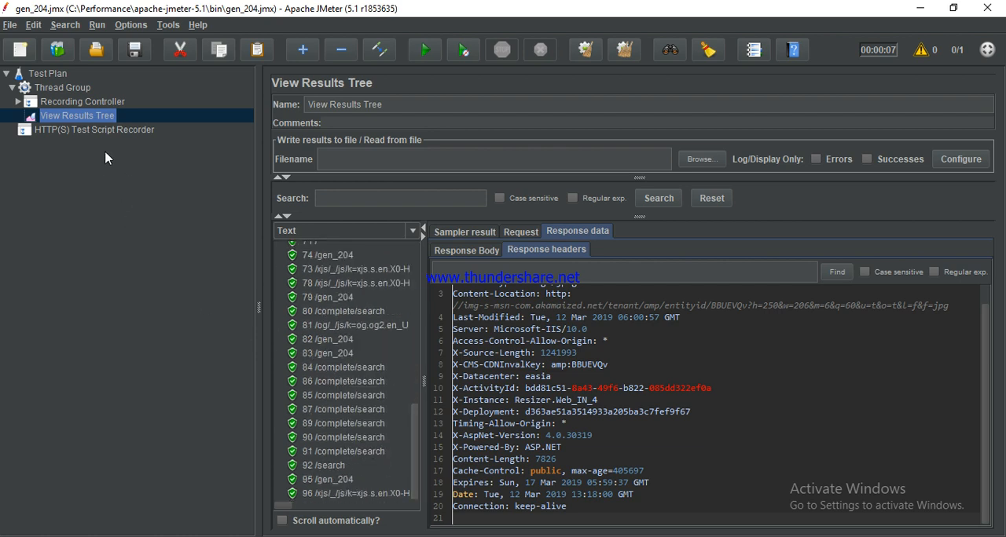
# Step: Add a Summary Report listener to the Thread Group and run the test plan again
pyautogui.click(63, 88)
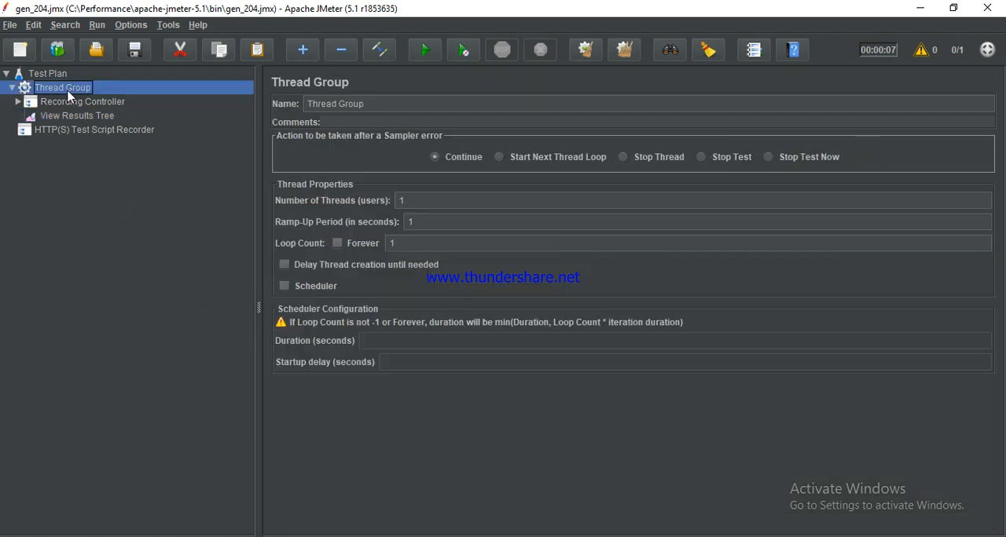
pyautogui.rightClick(66, 88)
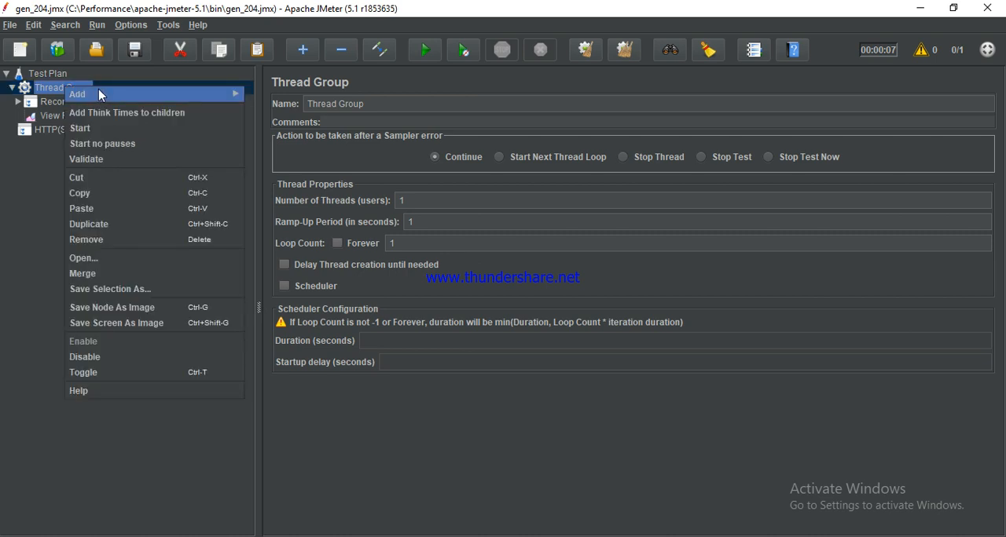
pyautogui.click(99, 92)
pyautogui.click(192, 92)
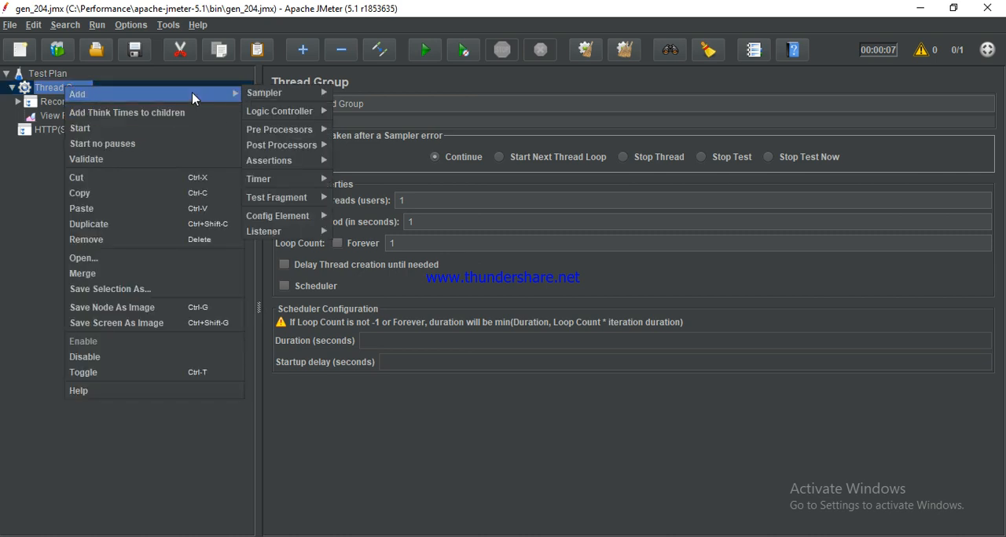
pyautogui.moveTo(301, 234)
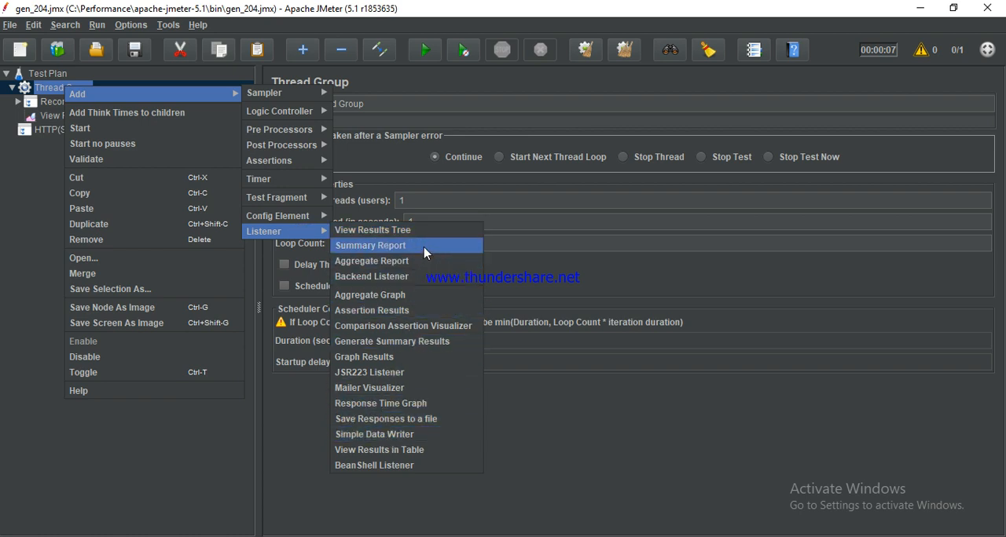
pyautogui.click(423, 246)
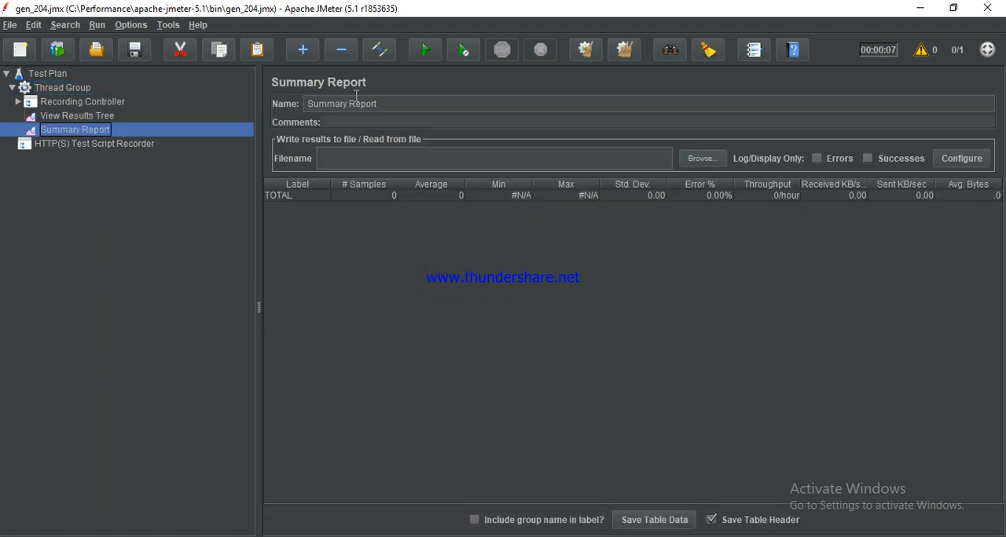
pyautogui.click(425, 59)
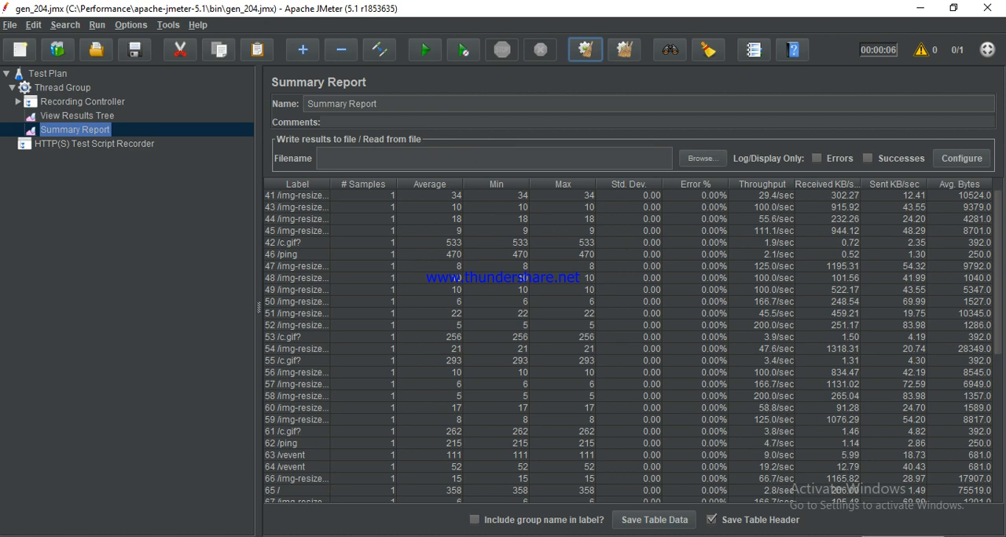
pyautogui.click(861, 536)
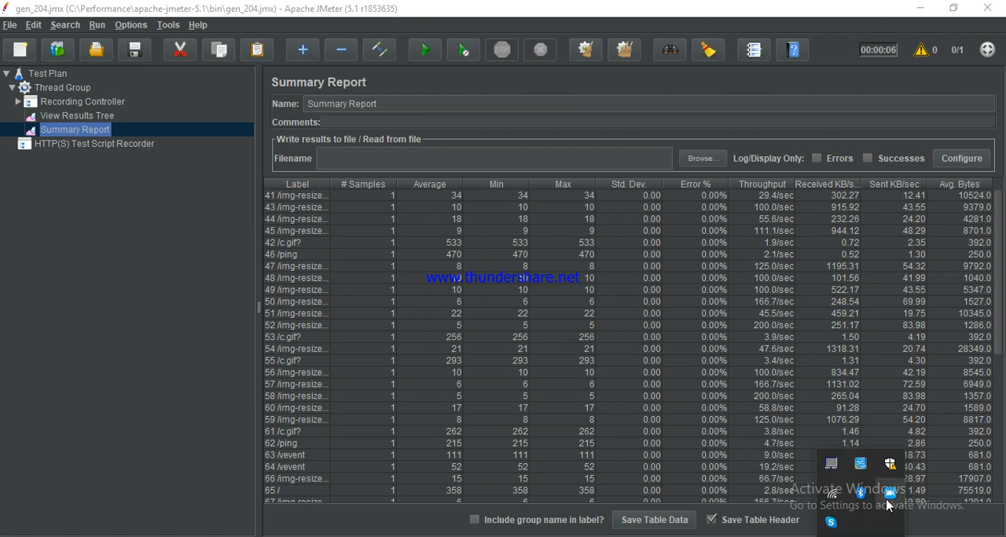